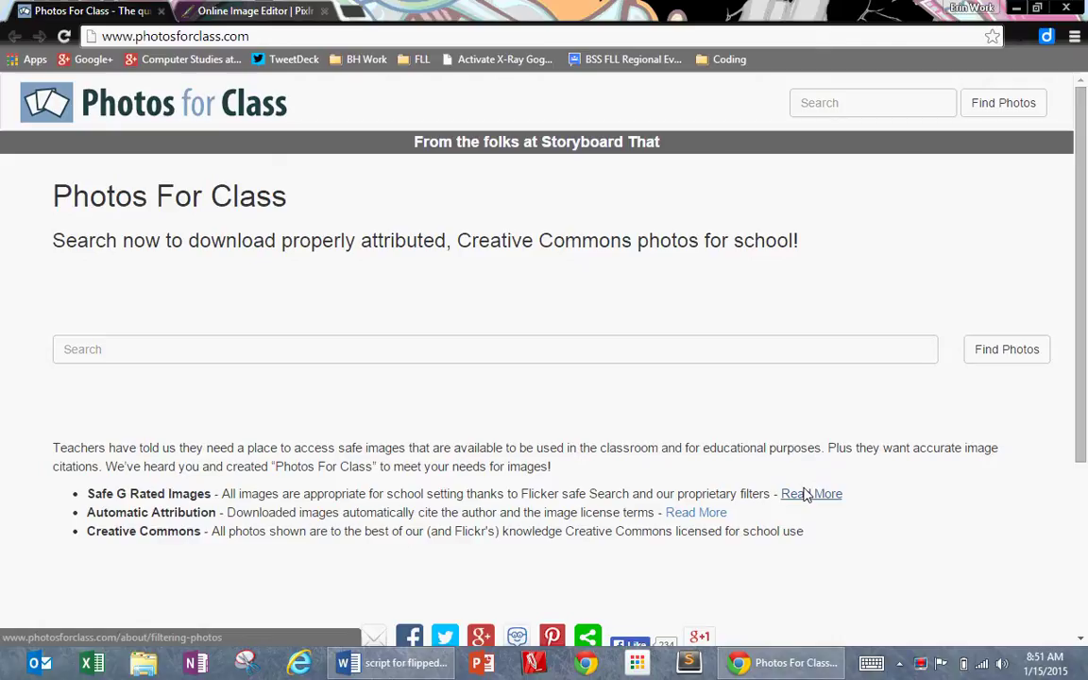
Switch to the Word script for the flipped lesson showing the photosforclass.com link.
{"action": "left_click", "coordinate": [397, 663]}
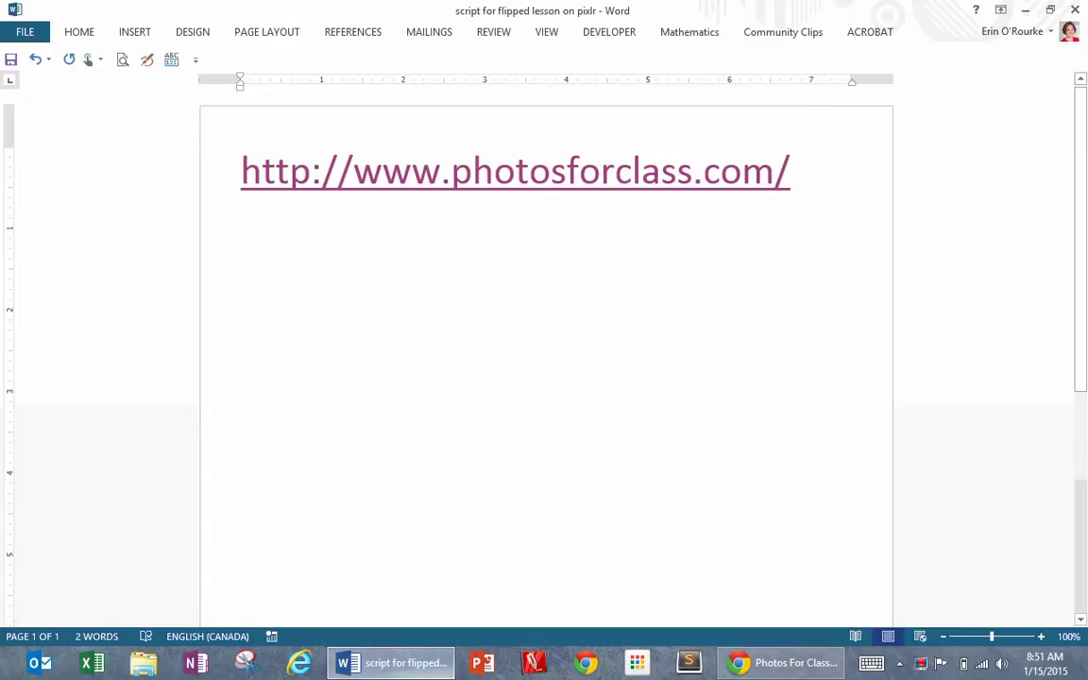
Bring the Photos for Class homepage in Chrome back in front of Word.
{"action": "left_click", "coordinate": [777, 664]}
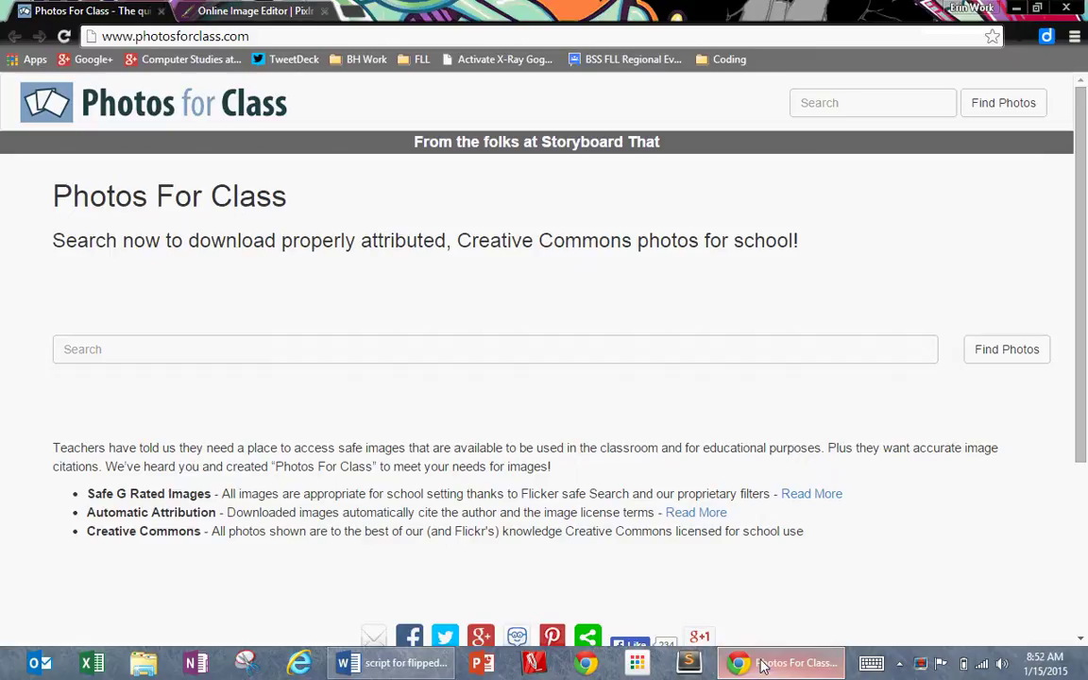
Show the Pixlr Express tab, check its URL in the Word script, then return to Chrome.
{"action": "left_click", "coordinate": [254, 17]}
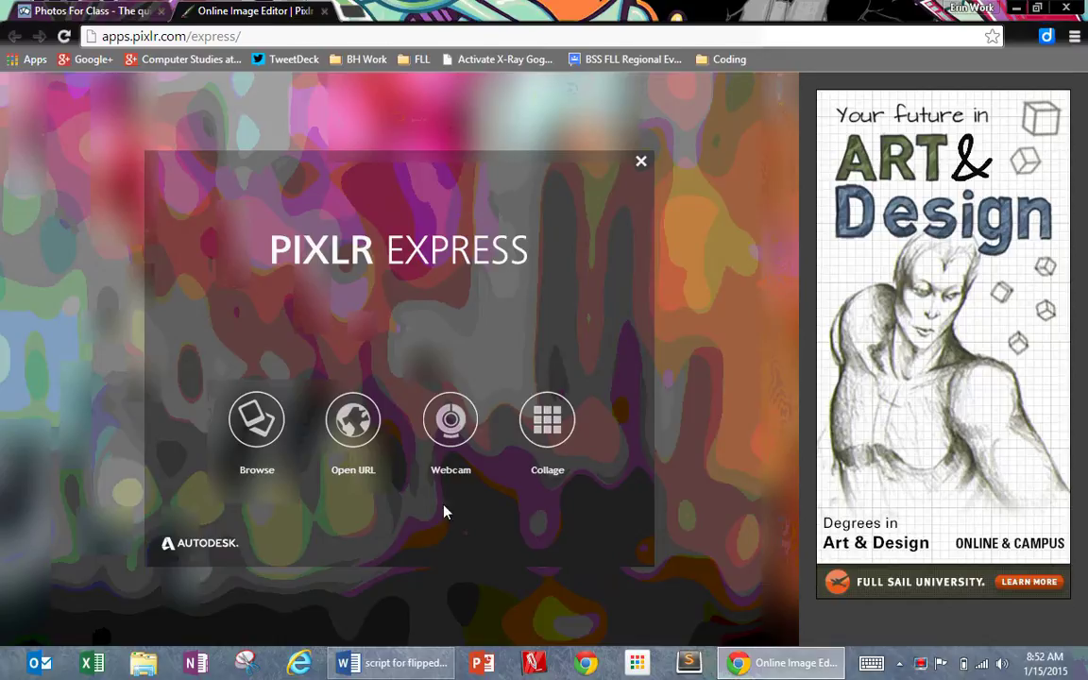
{"action": "left_click", "coordinate": [402, 662]}
{"action": "scroll", "coordinate": [513, 586], "scroll_direction": "down", "scroll_amount": 3}
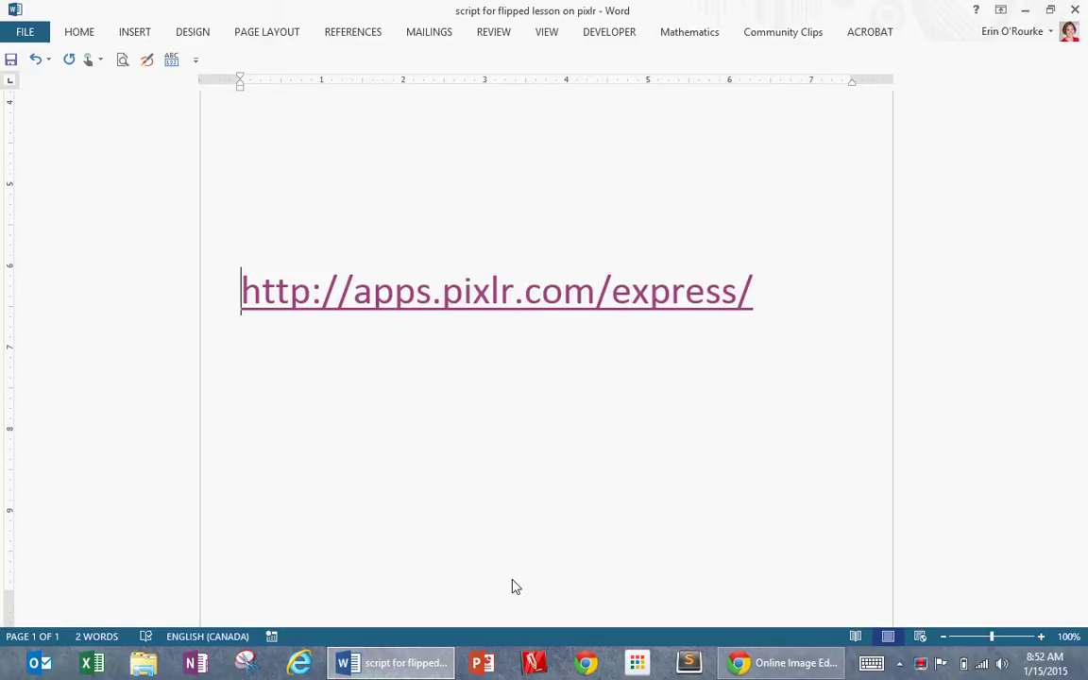
{"action": "left_click", "coordinate": [810, 663]}
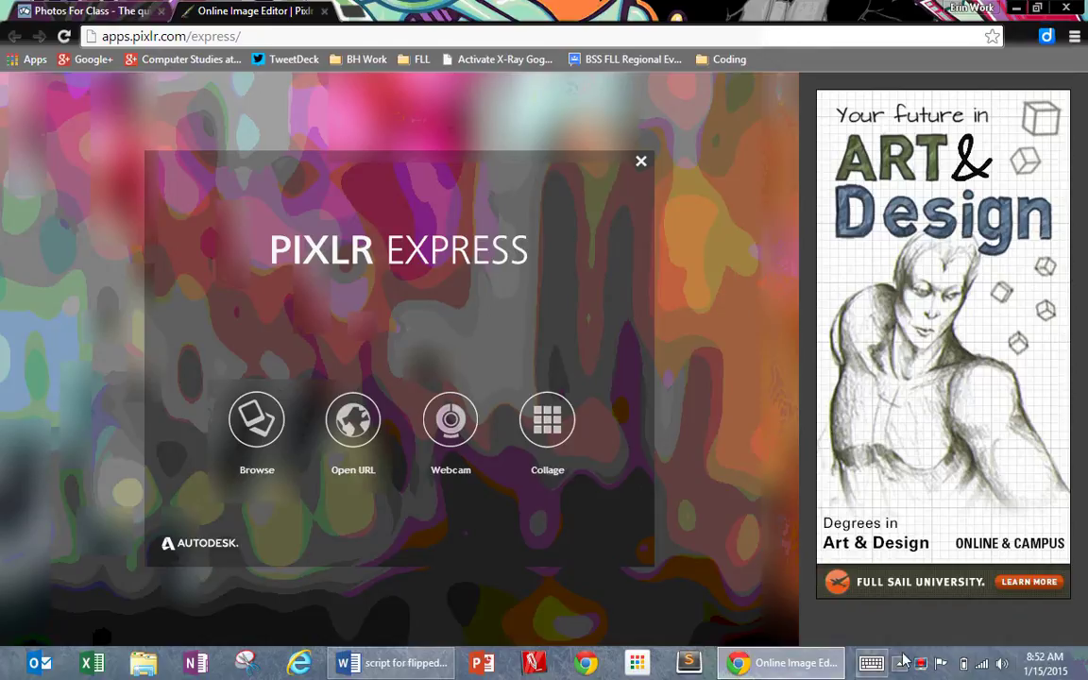
Minimise the browser and create a desktop folder named Webpage1.
{"action": "left_click", "coordinate": [1083, 666]}
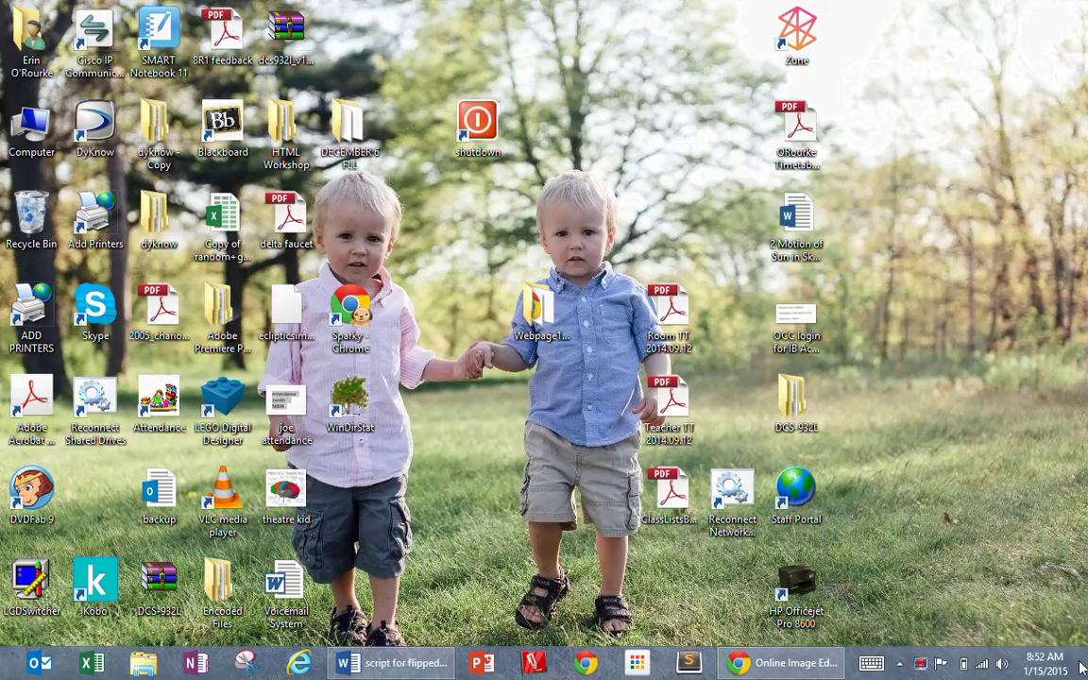
{"action": "right_click", "coordinate": [614, 68]}
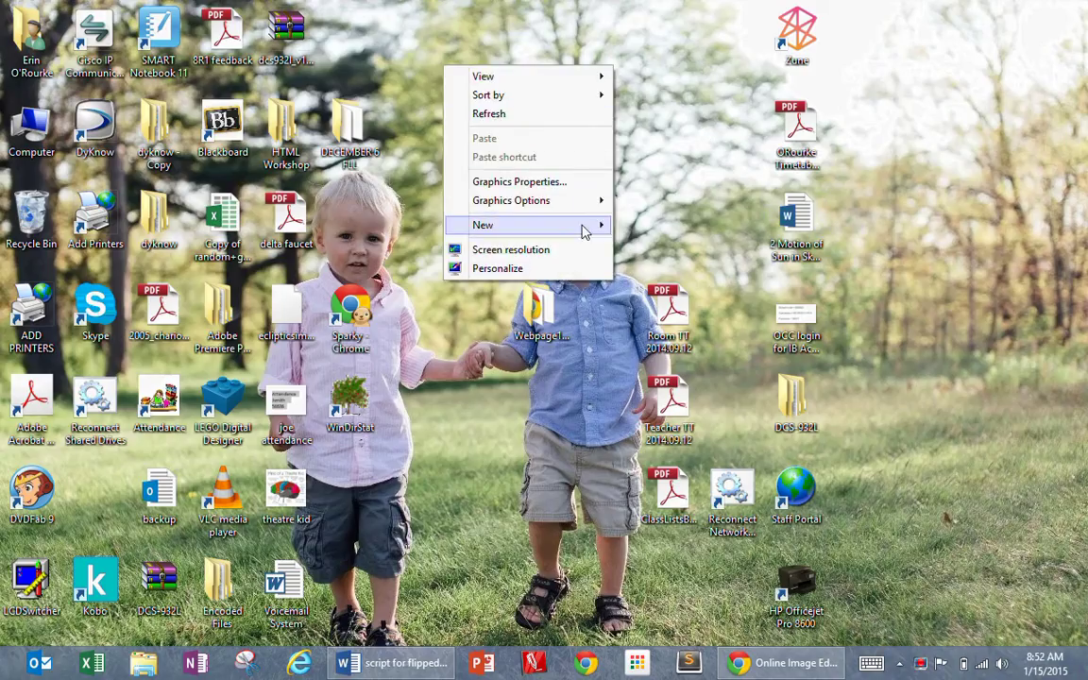
{"action": "mouse_move", "coordinate": [585, 227]}
{"action": "left_click", "coordinate": [401, 227]}
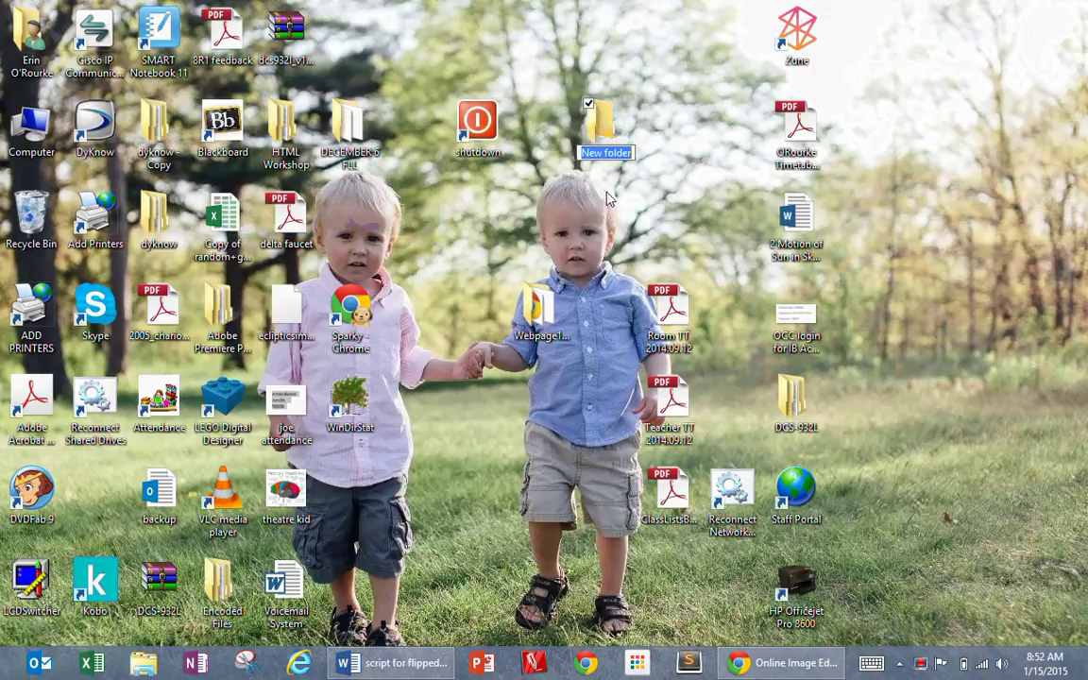
{"action": "key", "text": "BackSpace"}
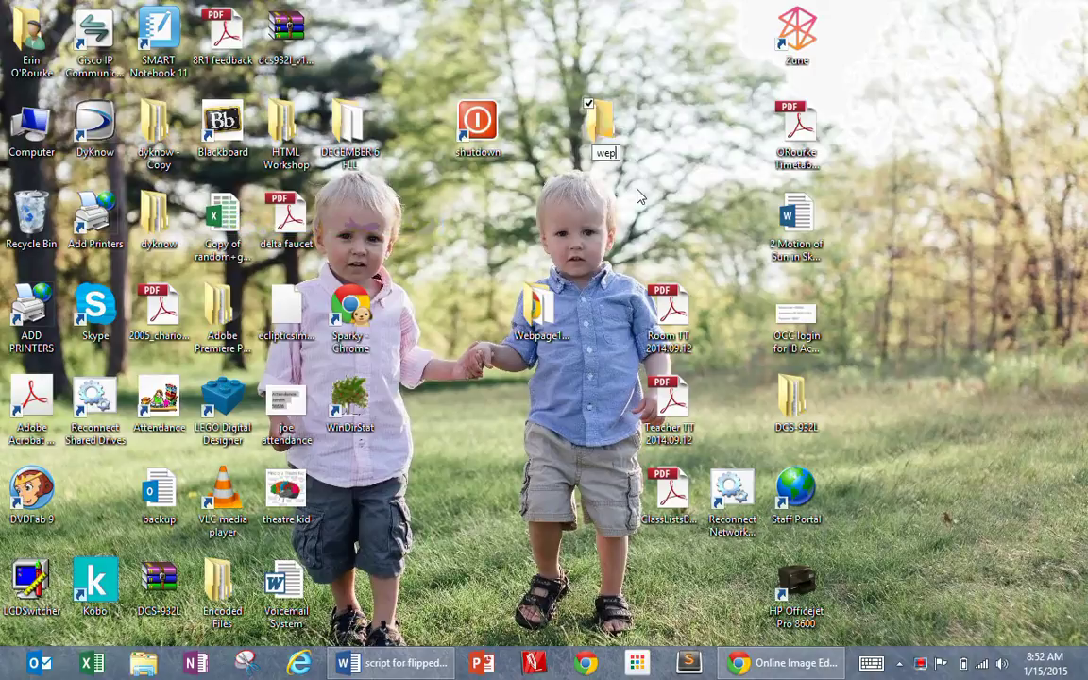
{"action": "type", "text": "Webpage1"}
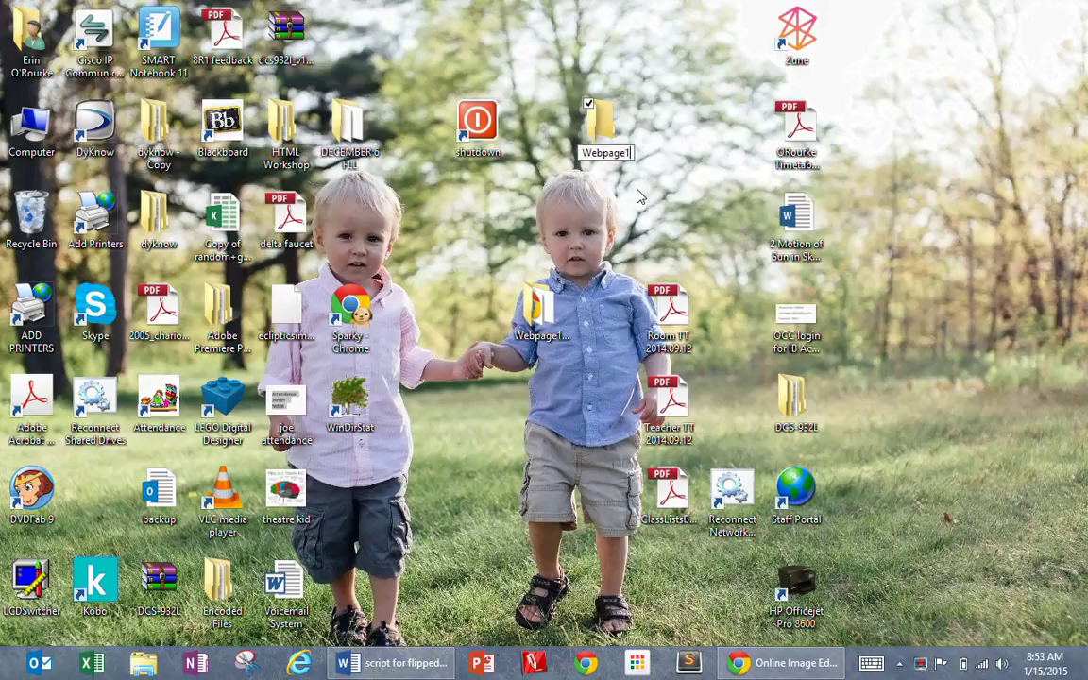
{"action": "key", "text": "Return"}
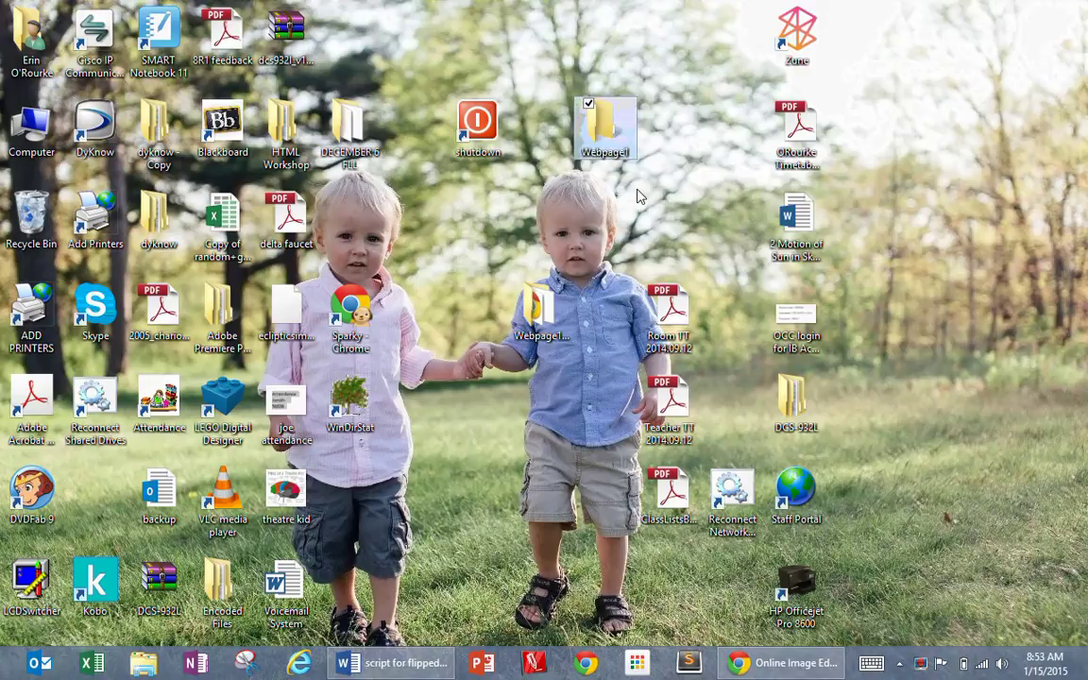
Create a Webimages subfolder inside Webpage1 and close the folder window.
{"action": "double_click", "coordinate": [610, 150]}
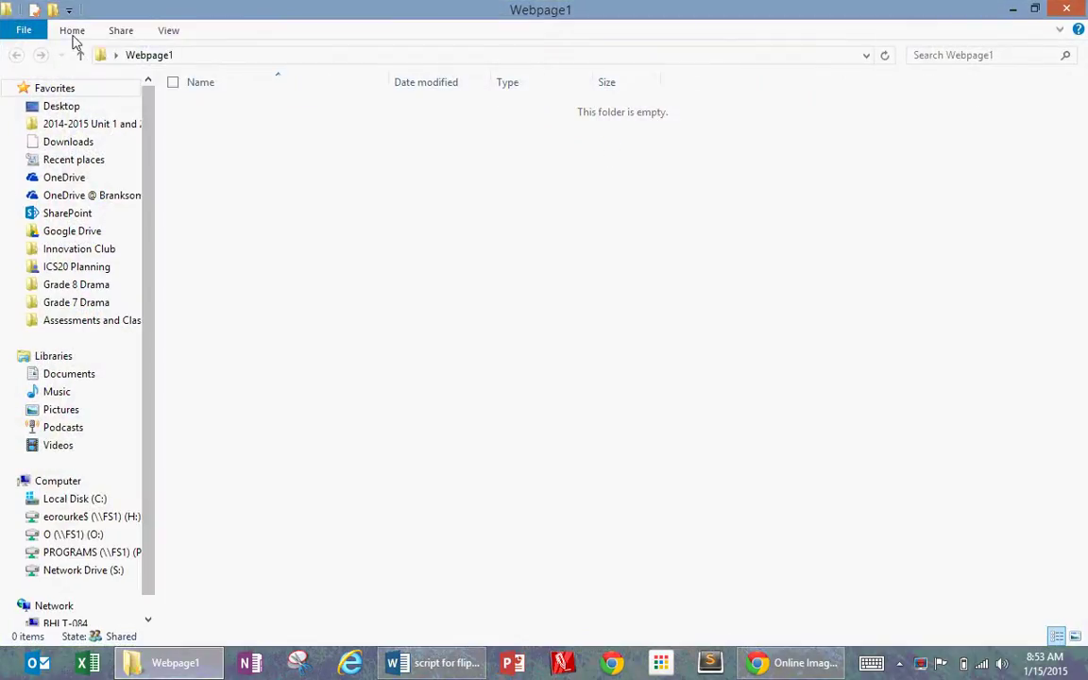
{"action": "right_click", "coordinate": [255, 171]}
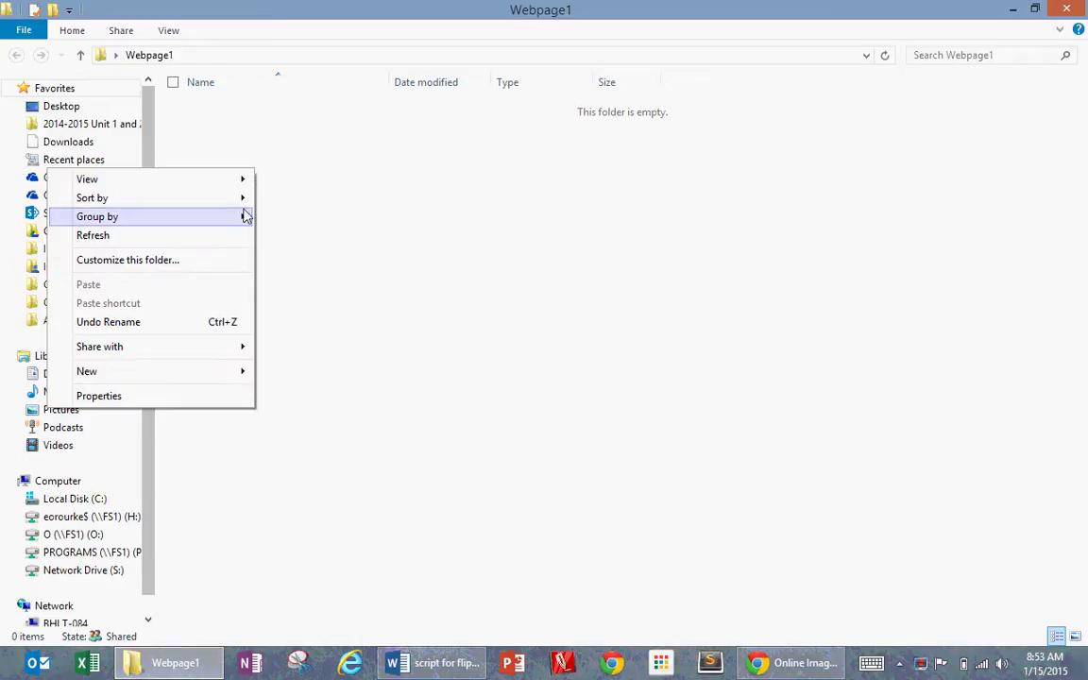
{"action": "mouse_move", "coordinate": [216, 373]}
{"action": "left_click", "coordinate": [304, 373]}
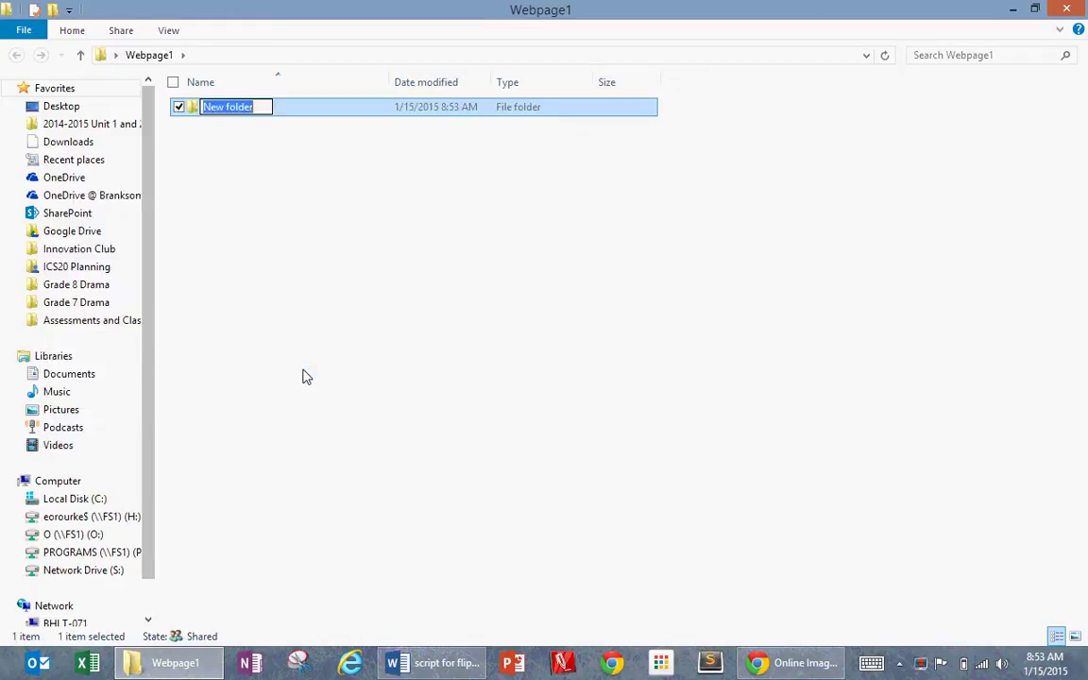
{"action": "type", "text": "We"}
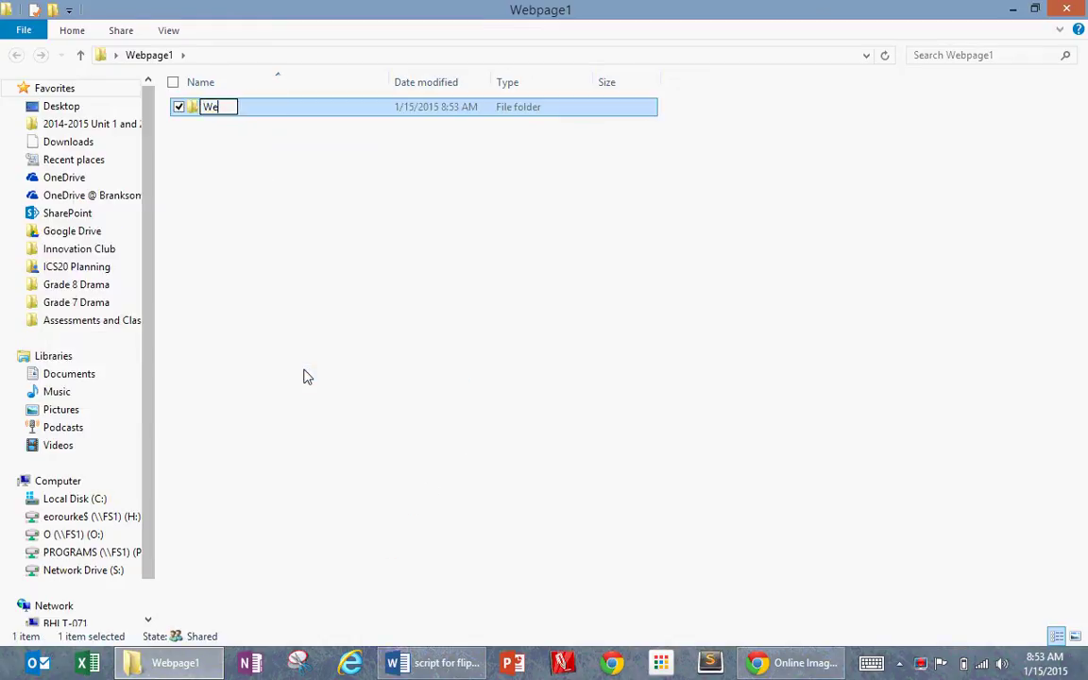
{"action": "type", "text": "bimages"}
{"action": "key", "text": "Return"}
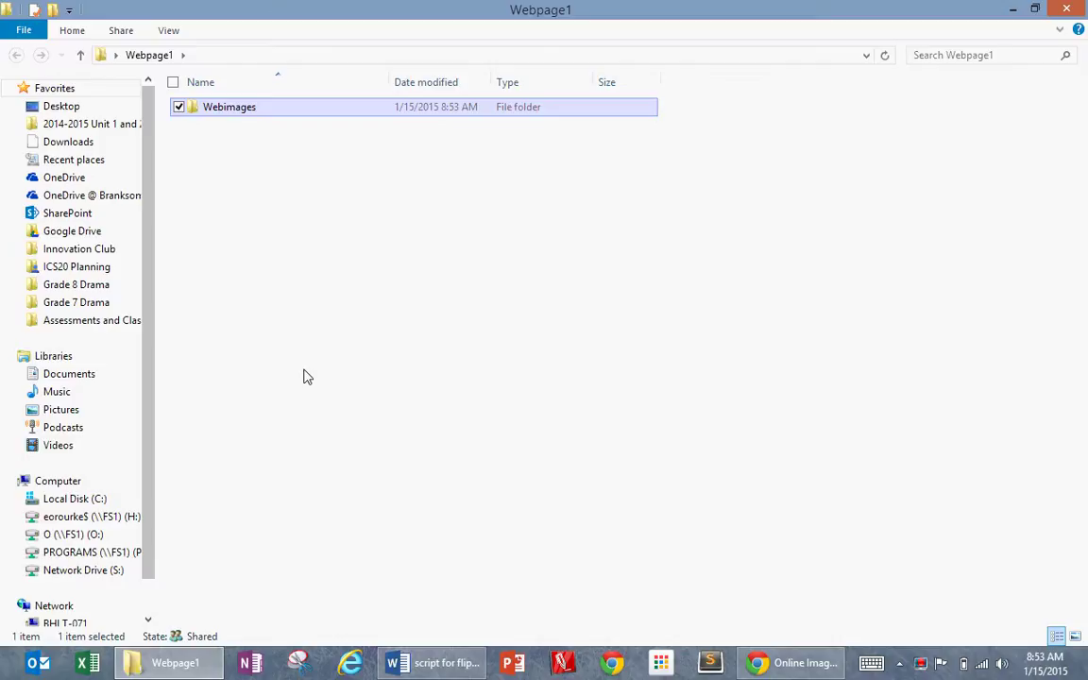
{"action": "left_click", "coordinate": [1070, 11]}
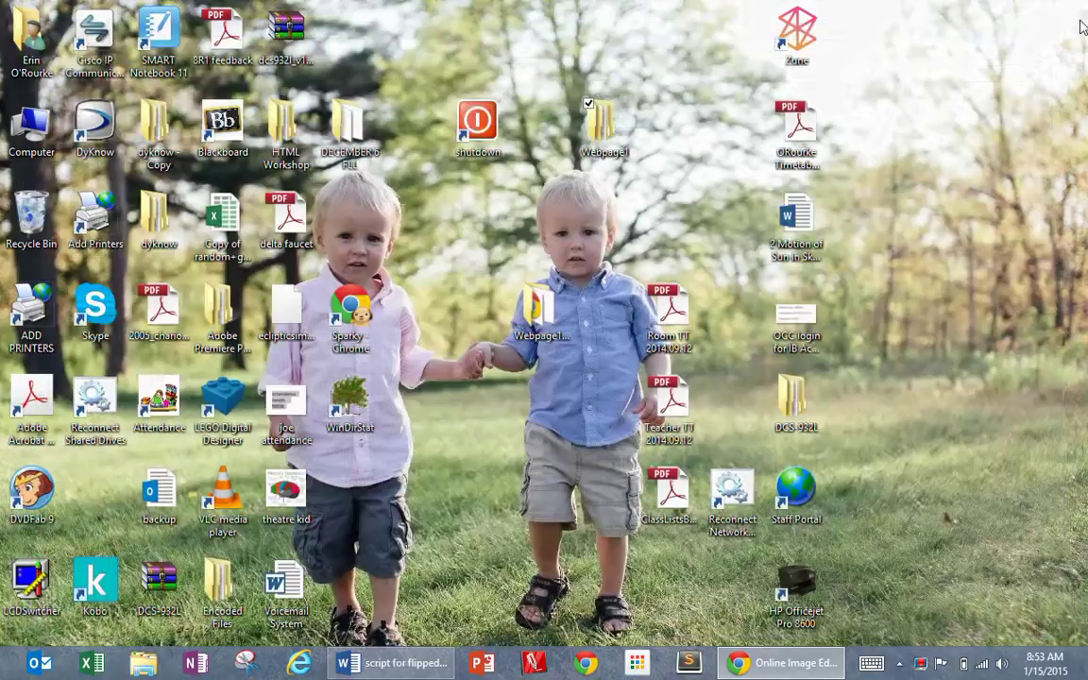
Enter 'cupcakes' into the Photos for Class search box using the suggestion.
{"action": "left_click", "coordinate": [793, 664]}
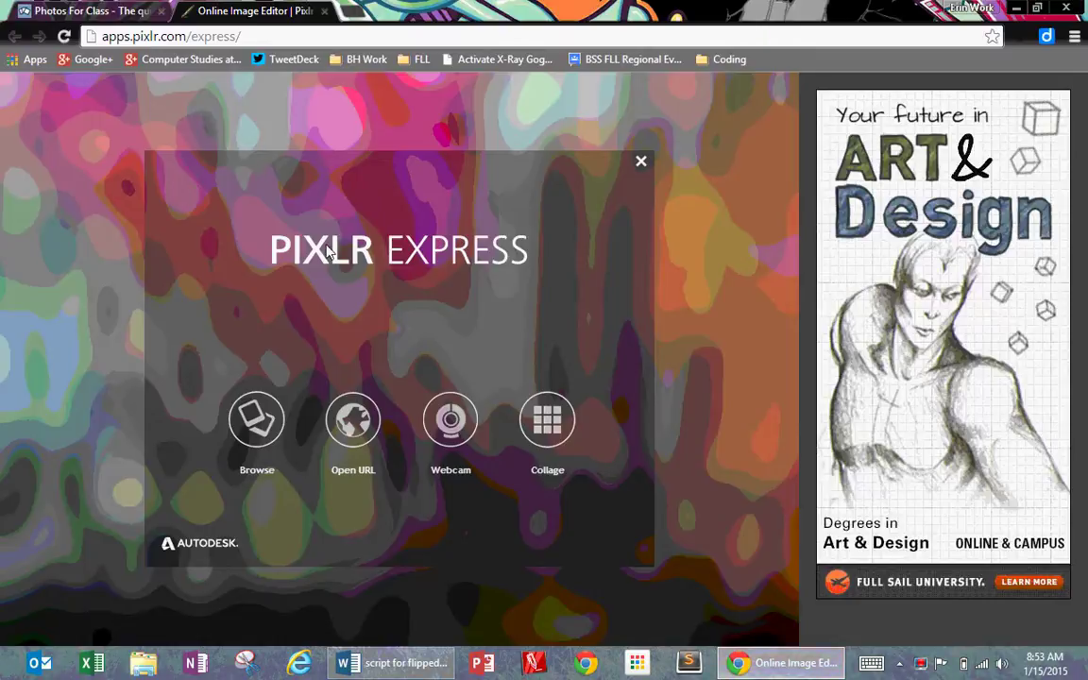
{"action": "left_click", "coordinate": [75, 12]}
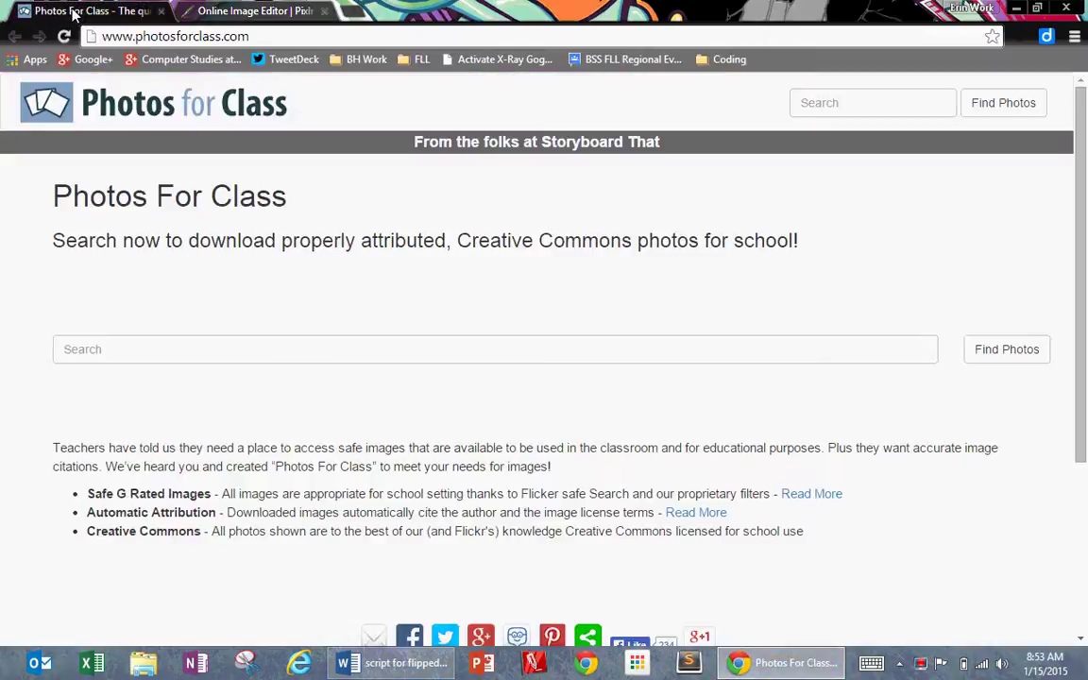
{"action": "left_click", "coordinate": [845, 107]}
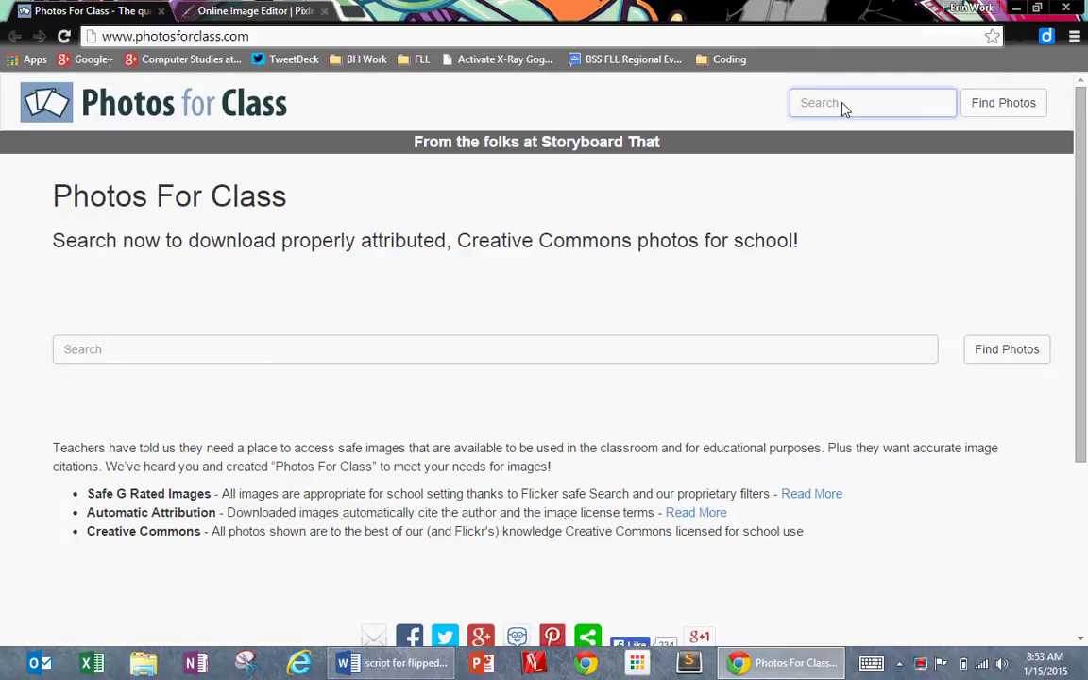
{"action": "type", "text": "cupc"}
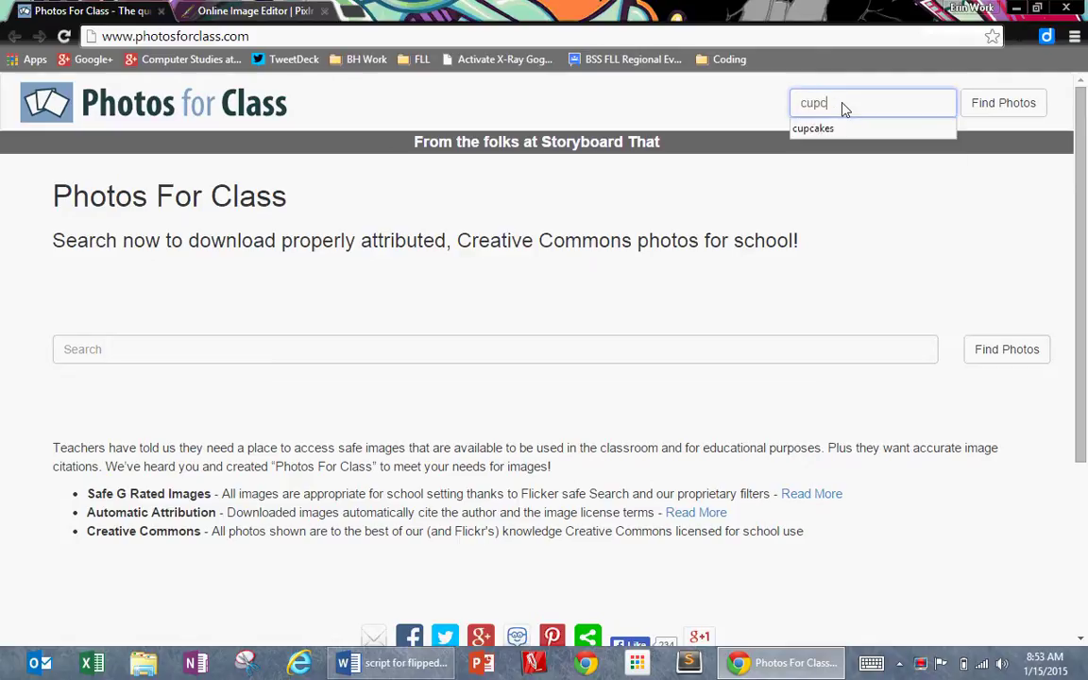
{"action": "key", "text": "Down"}
{"action": "key", "text": "Return"}
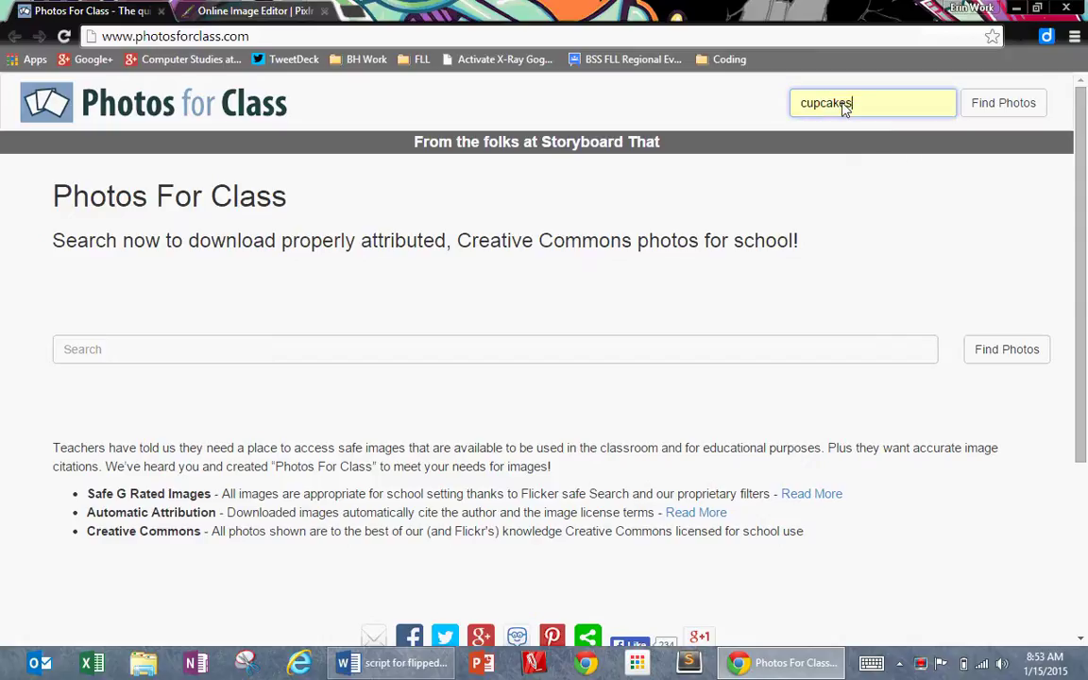
Search for cupcakes, download the pink cupcake photo with the doll figure, and open it.
{"action": "left_click", "coordinate": [977, 110]}
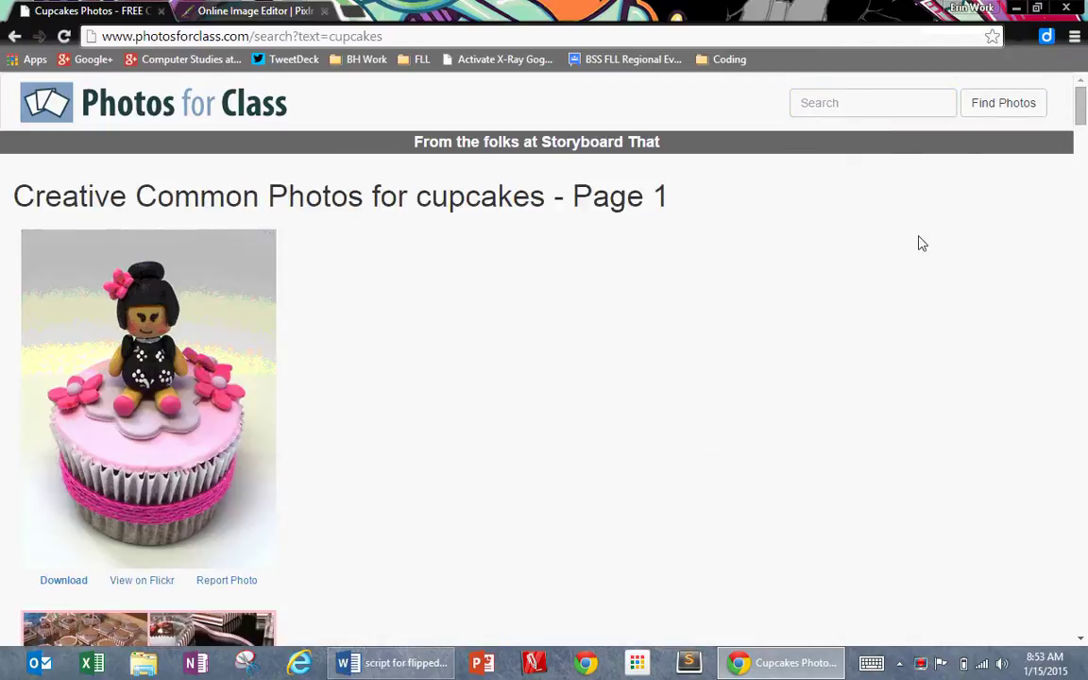
{"action": "left_click_drag", "start_coordinate": [1081, 139], "coordinate": [1086, 229]}
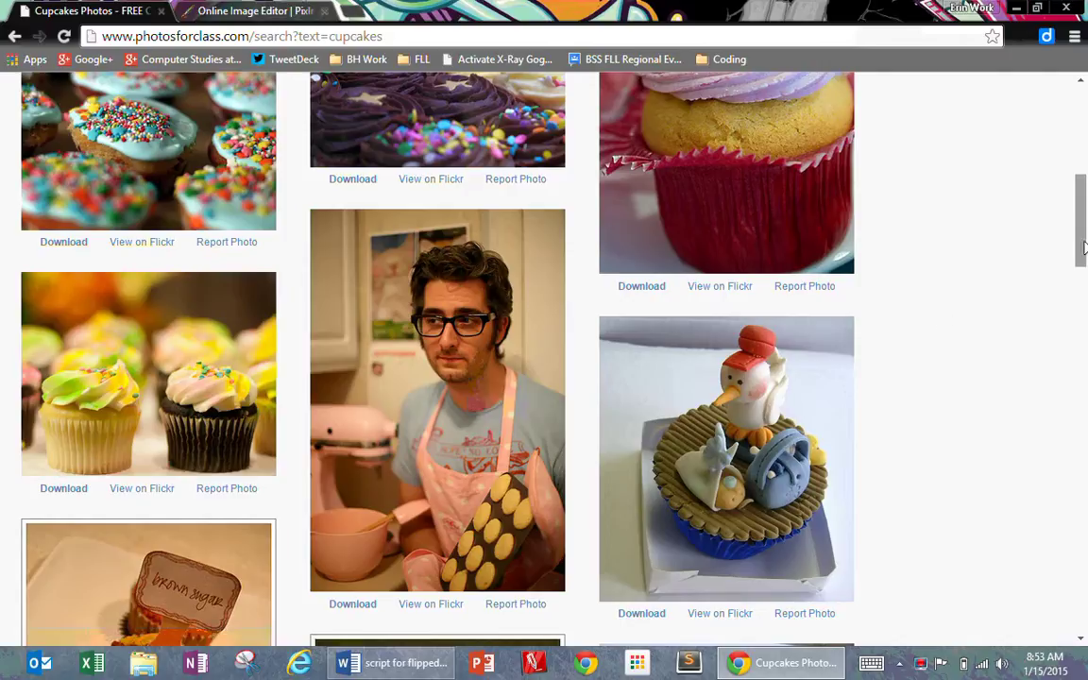
{"action": "left_click_drag", "start_coordinate": [1081, 215], "coordinate": [1085, 145]}
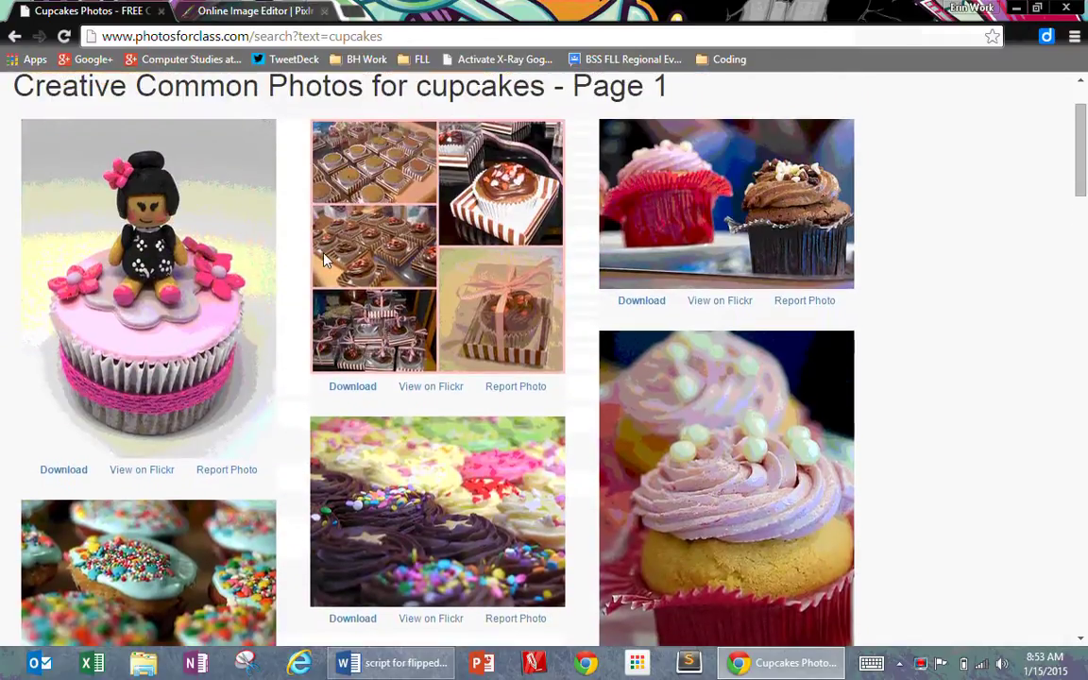
{"action": "left_click", "coordinate": [64, 472]}
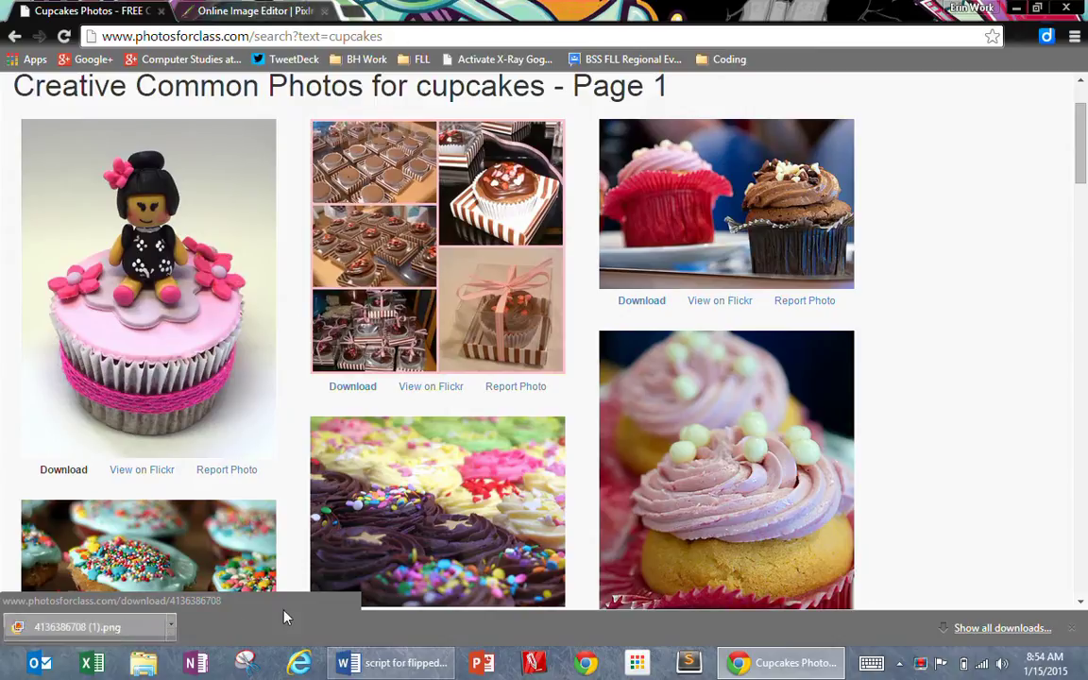
{"action": "left_click", "coordinate": [98, 631]}
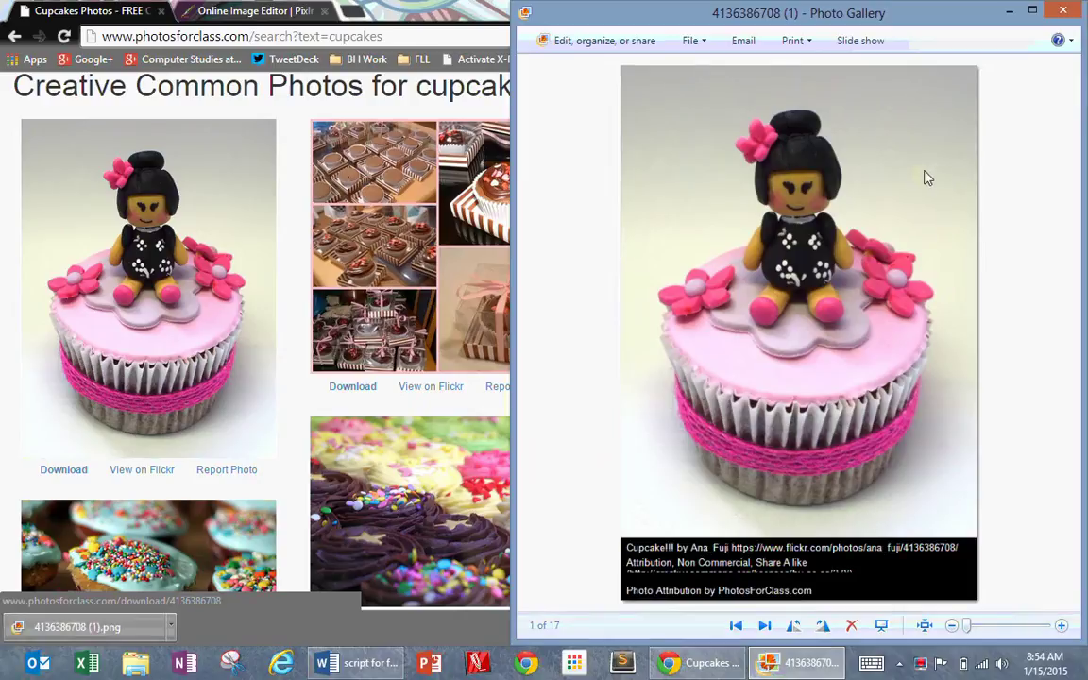
{"action": "left_click", "coordinate": [1065, 13]}
Open File Explorer and expand the Documents, Podcasts, Pictures libraries and Local Disk (C:).
{"action": "left_click", "coordinate": [142, 665]}
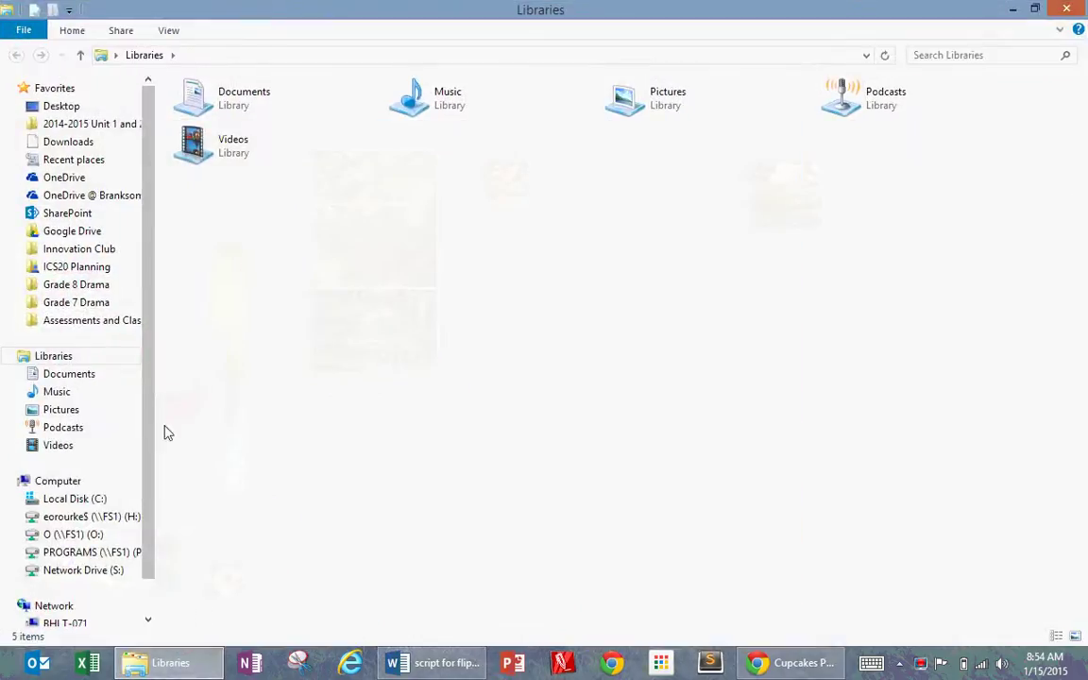
{"action": "left_click_drag", "start_coordinate": [153, 376], "coordinate": [151, 432]}
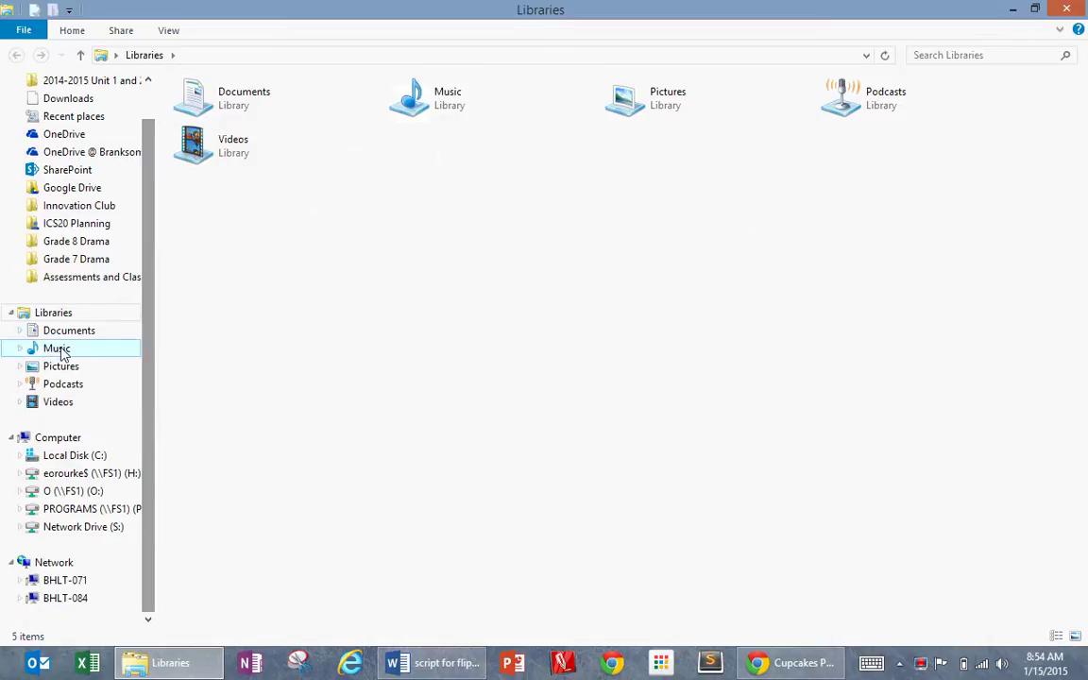
{"action": "left_click", "coordinate": [20, 331]}
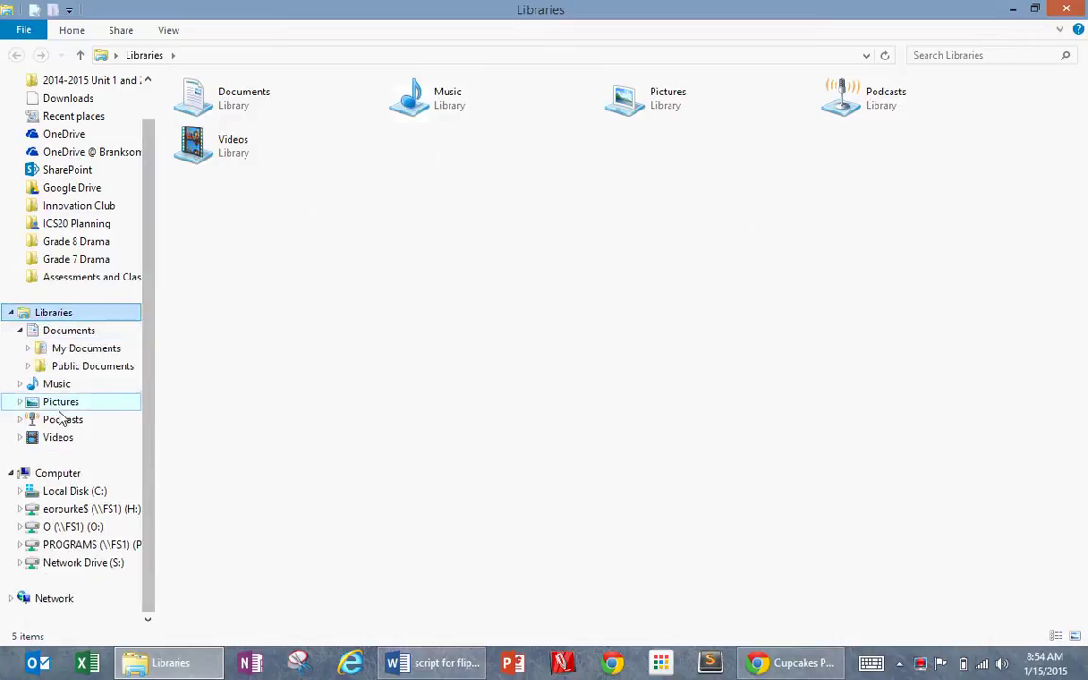
{"action": "left_click", "coordinate": [20, 403]}
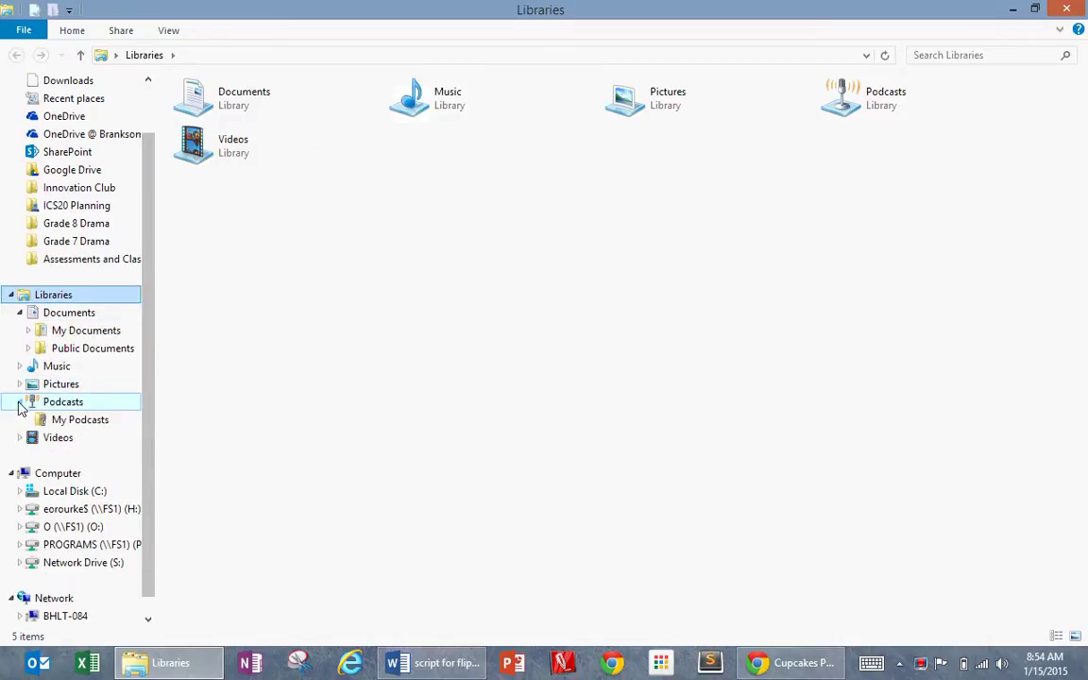
{"action": "left_click", "coordinate": [20, 385]}
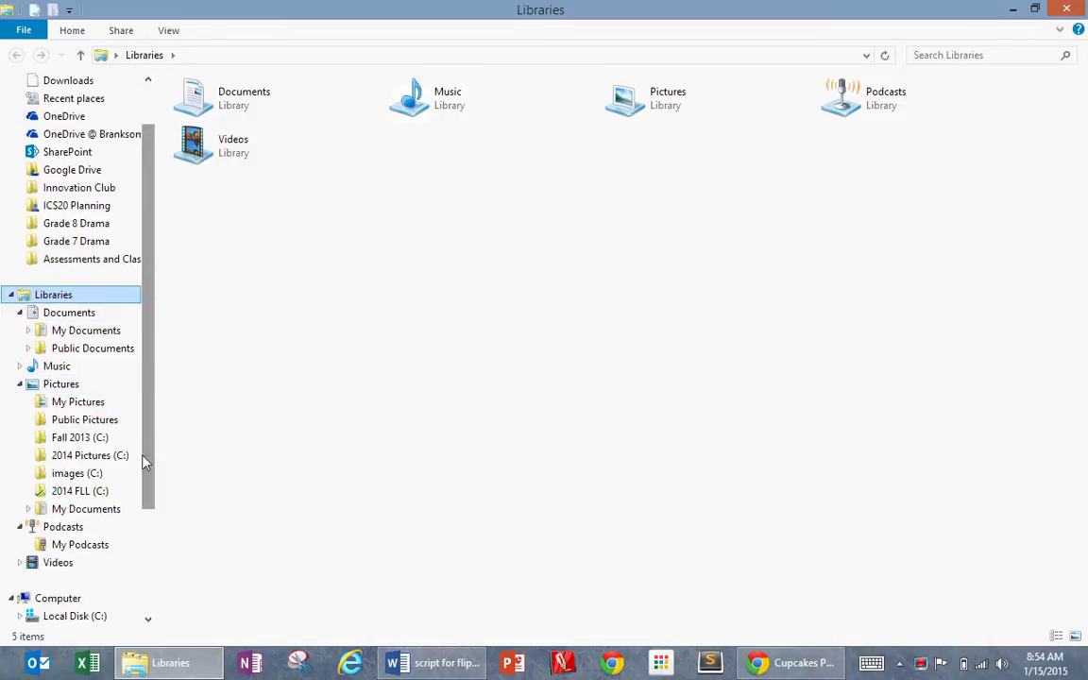
{"action": "left_click_drag", "start_coordinate": [145, 462], "coordinate": [149, 530]}
{"action": "left_click", "coordinate": [18, 491]}
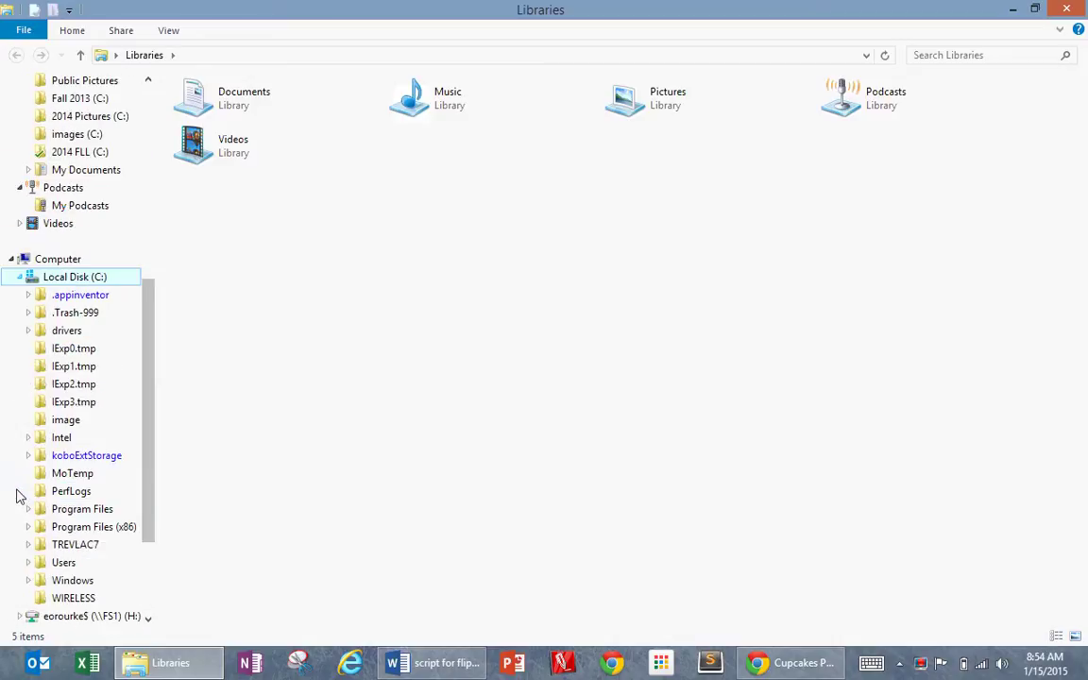
Search for 'downloads' and open the Downloads folder under My Documents.
{"action": "left_click", "coordinate": [936, 57]}
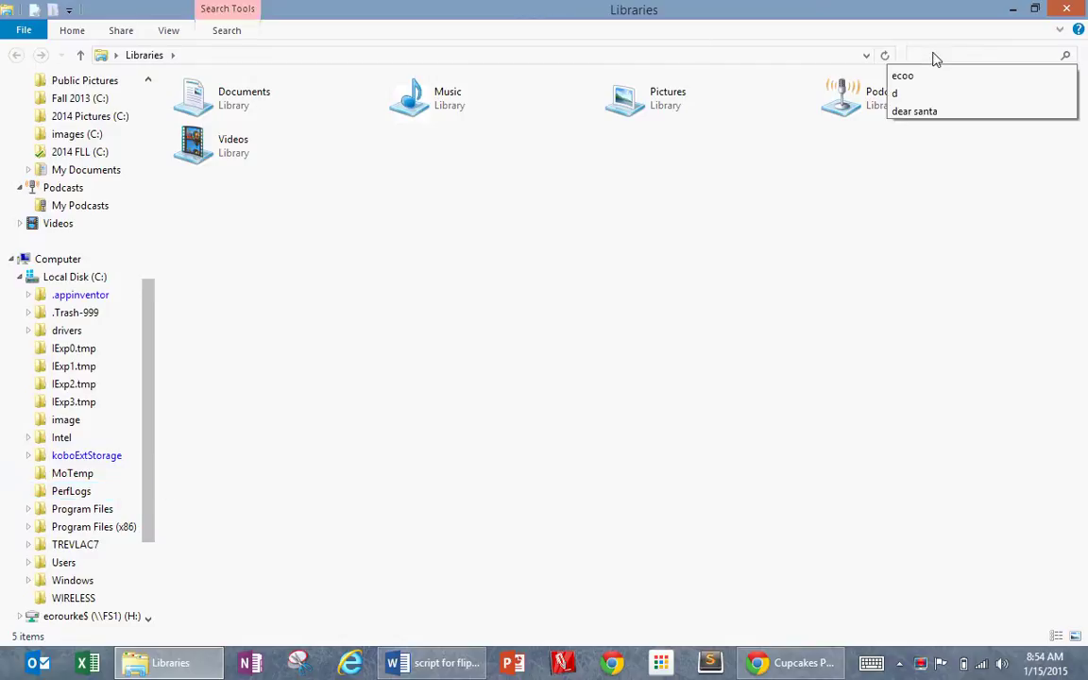
{"action": "type", "text": "downloads"}
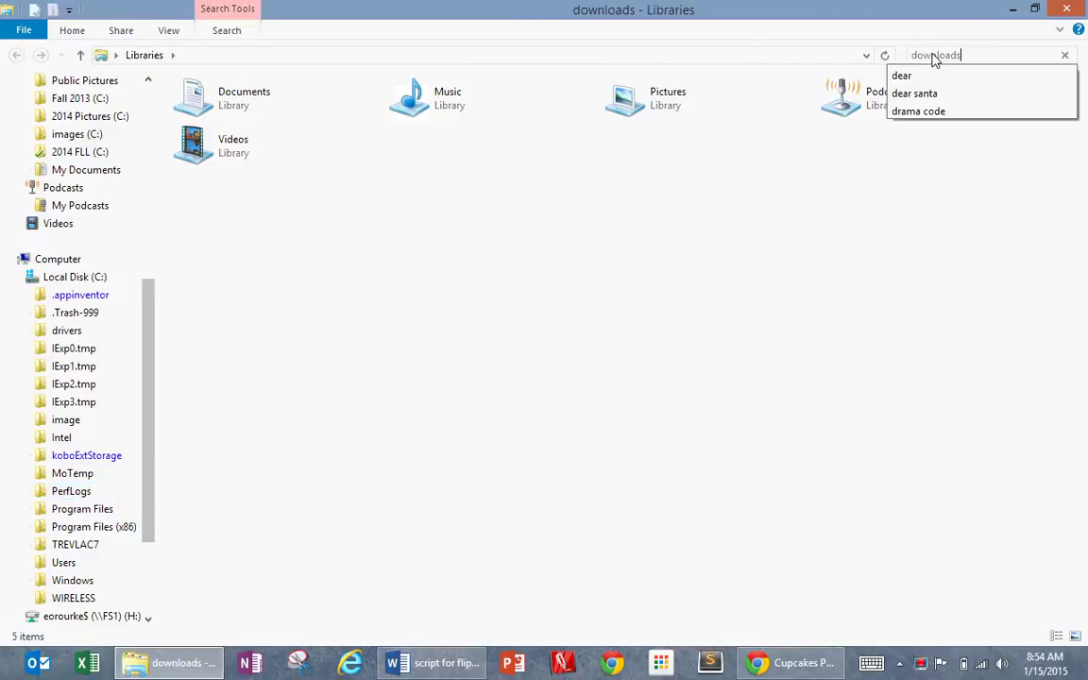
{"action": "key", "text": "Return"}
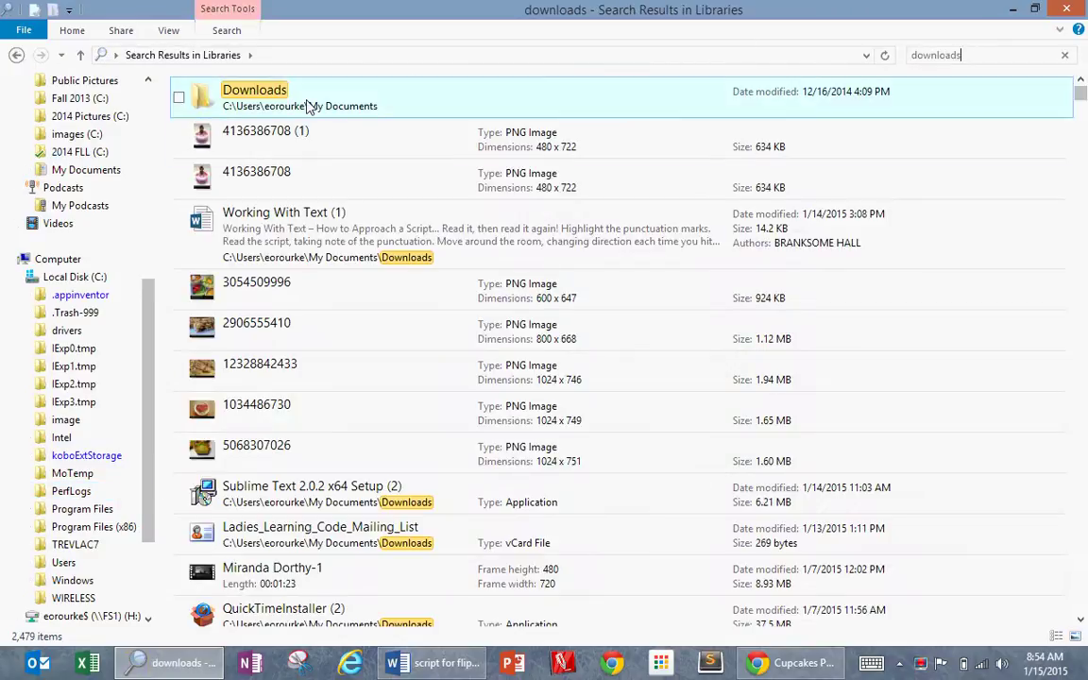
{"action": "left_click", "coordinate": [268, 112]}
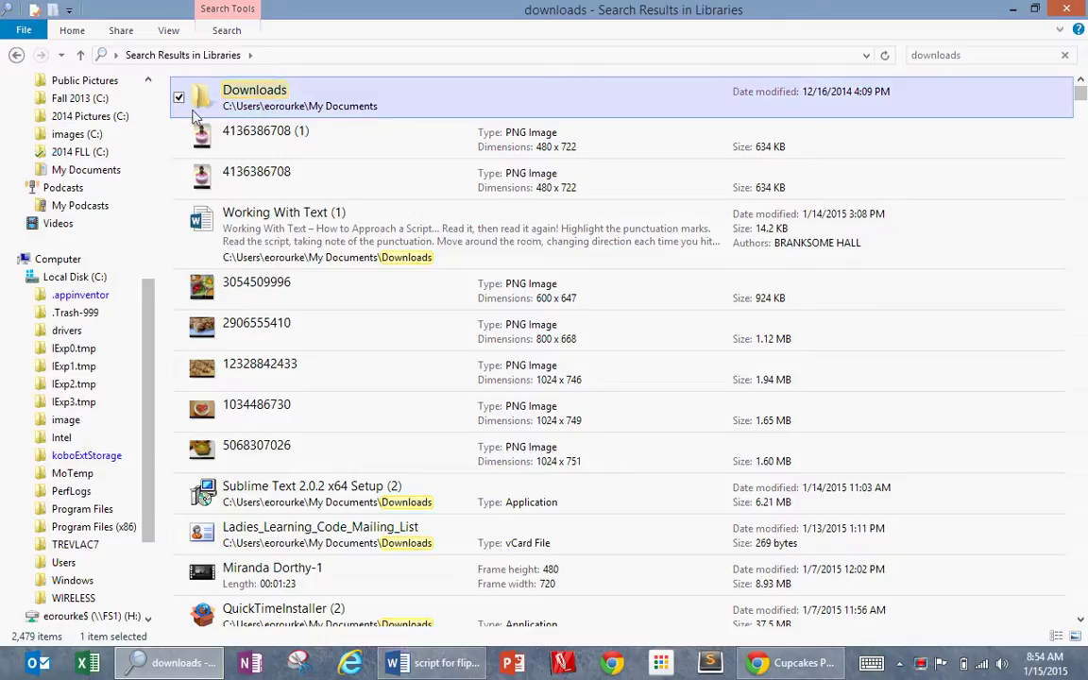
{"action": "left_click", "coordinate": [87, 170]}
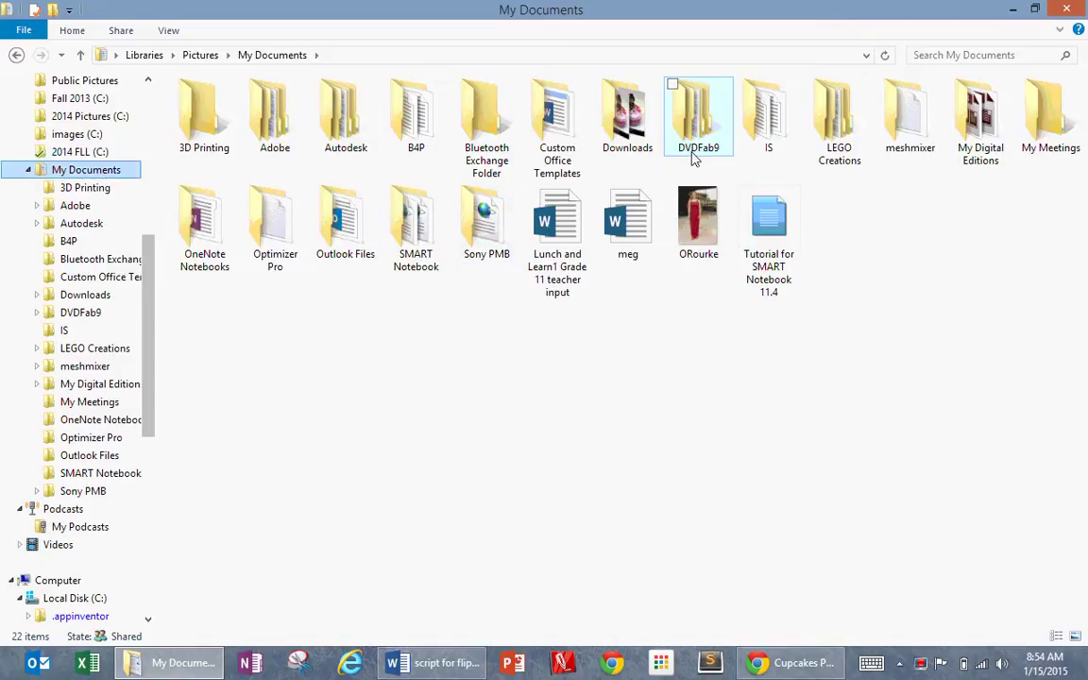
{"action": "double_click", "coordinate": [627, 118]}
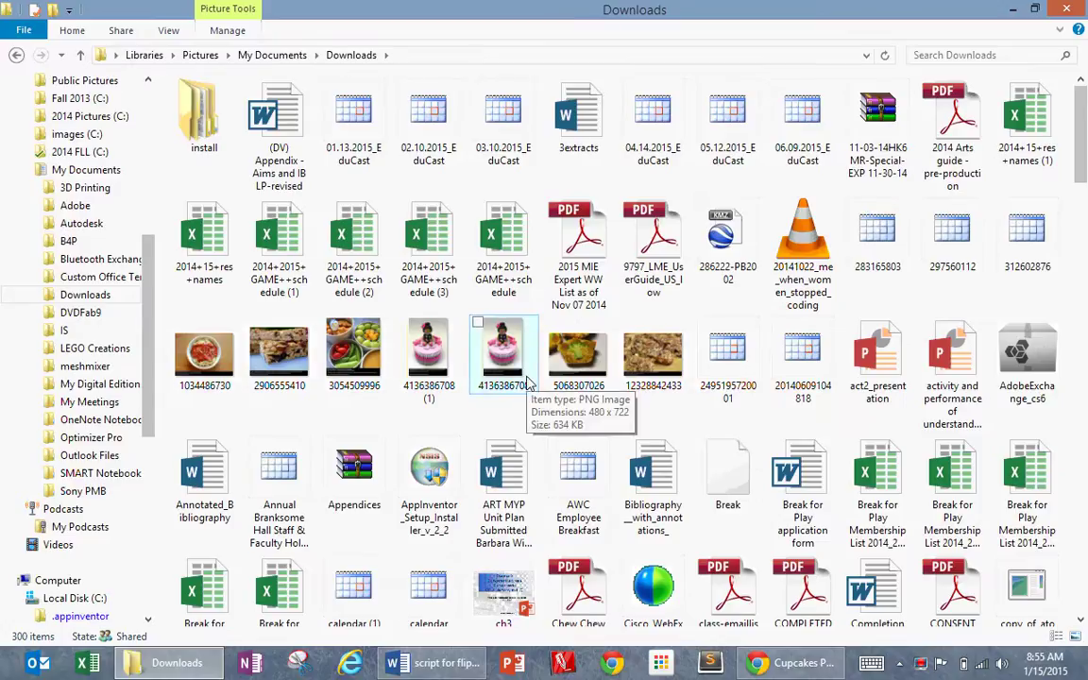
{"action": "left_click", "coordinate": [508, 389]}
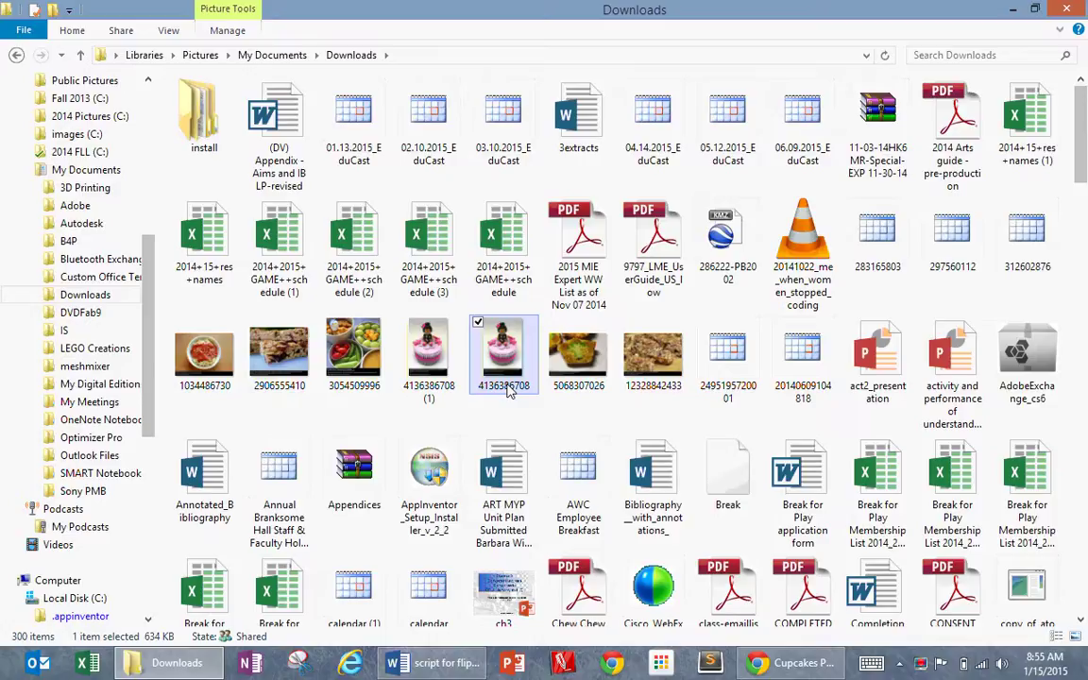
{"action": "right_click", "coordinate": [508, 389]}
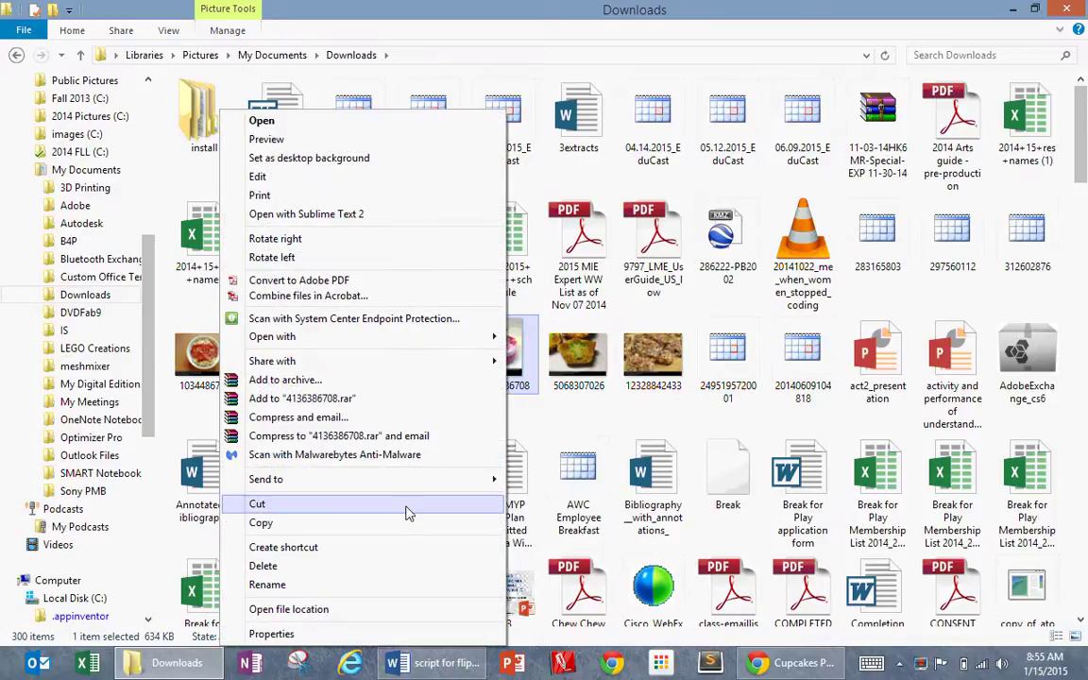
{"action": "left_click", "coordinate": [408, 512]}
{"action": "left_click_drag", "start_coordinate": [145, 406], "coordinate": [140, 250]}
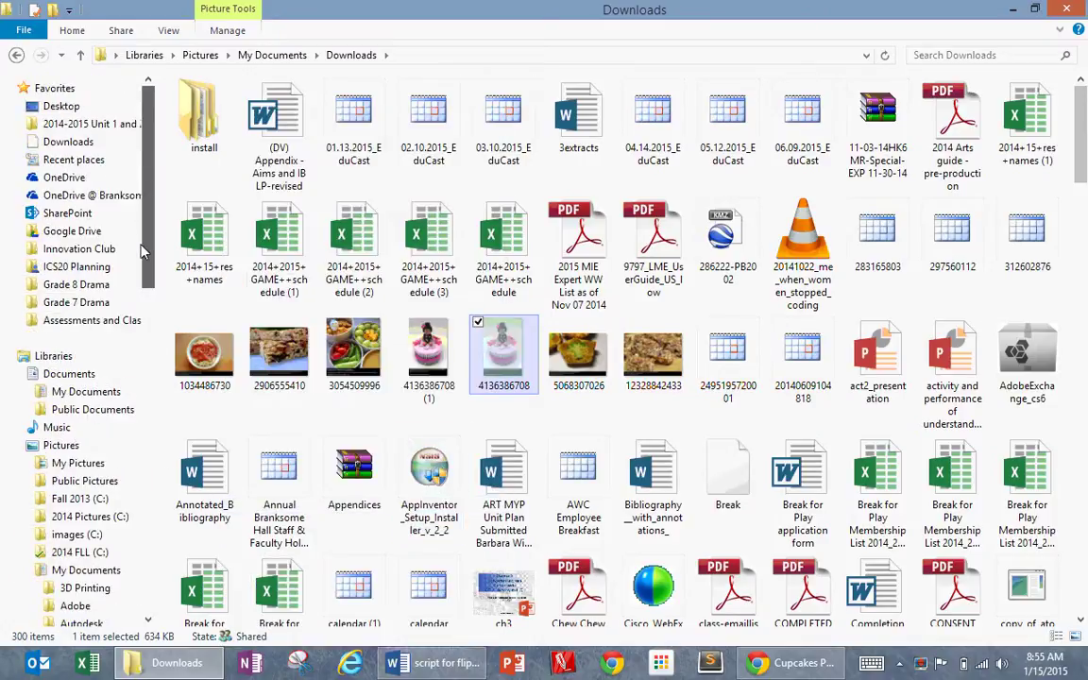
{"action": "left_click", "coordinate": [65, 106]}
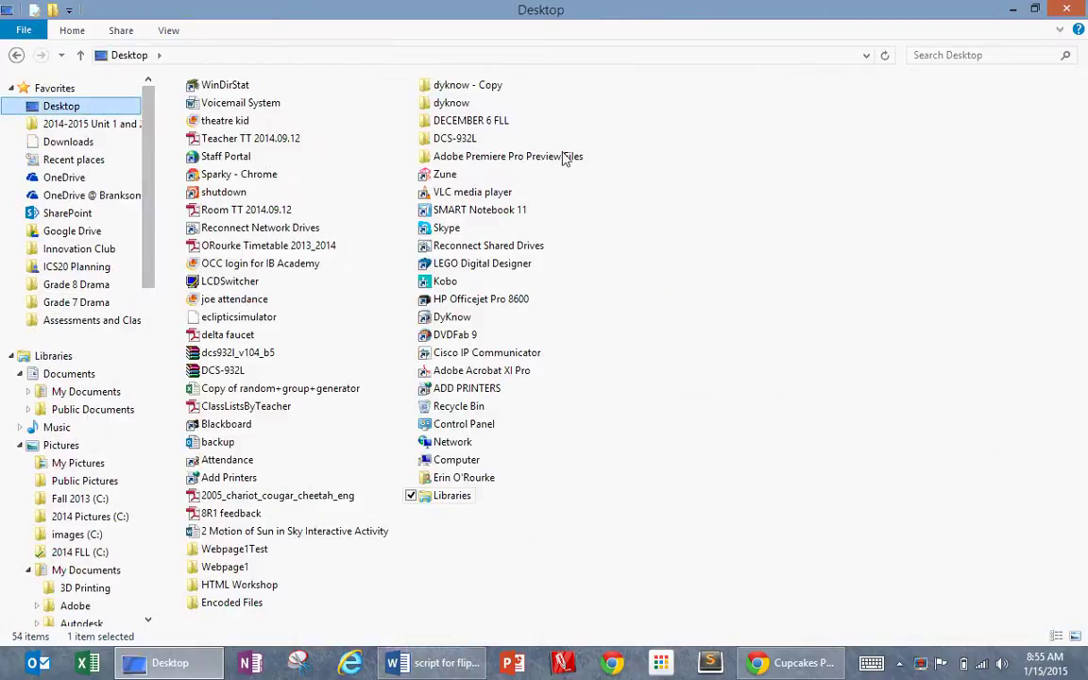
Paste the cupcake image into Webpage1 > Webimages.
{"action": "double_click", "coordinate": [226, 567]}
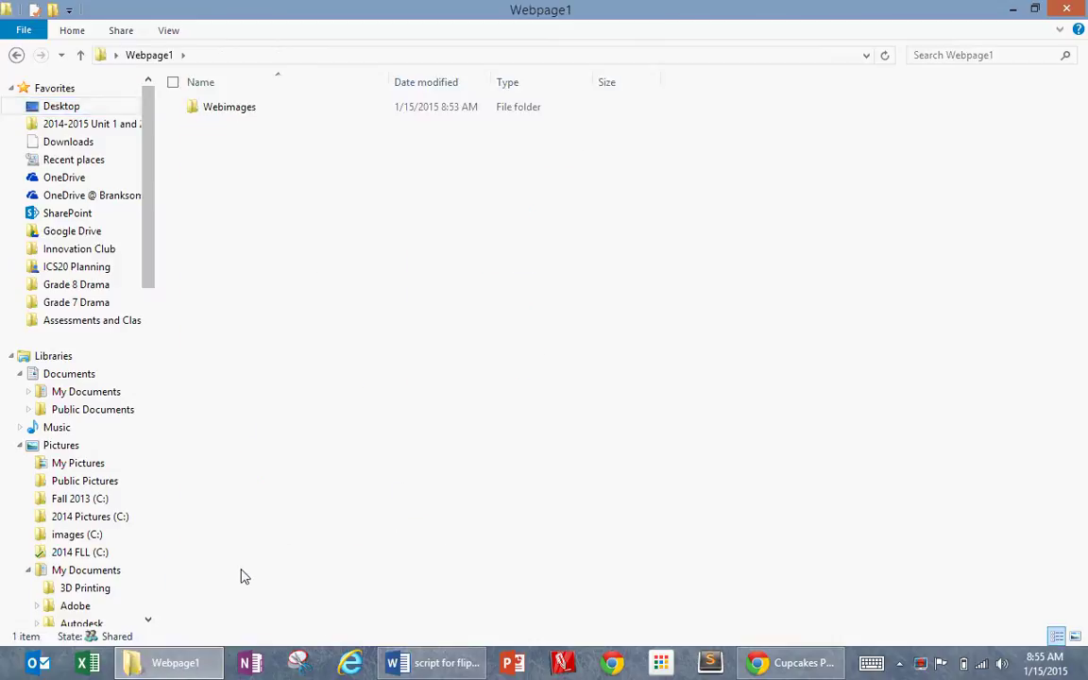
{"action": "double_click", "coordinate": [242, 110]}
{"action": "right_click", "coordinate": [290, 191]}
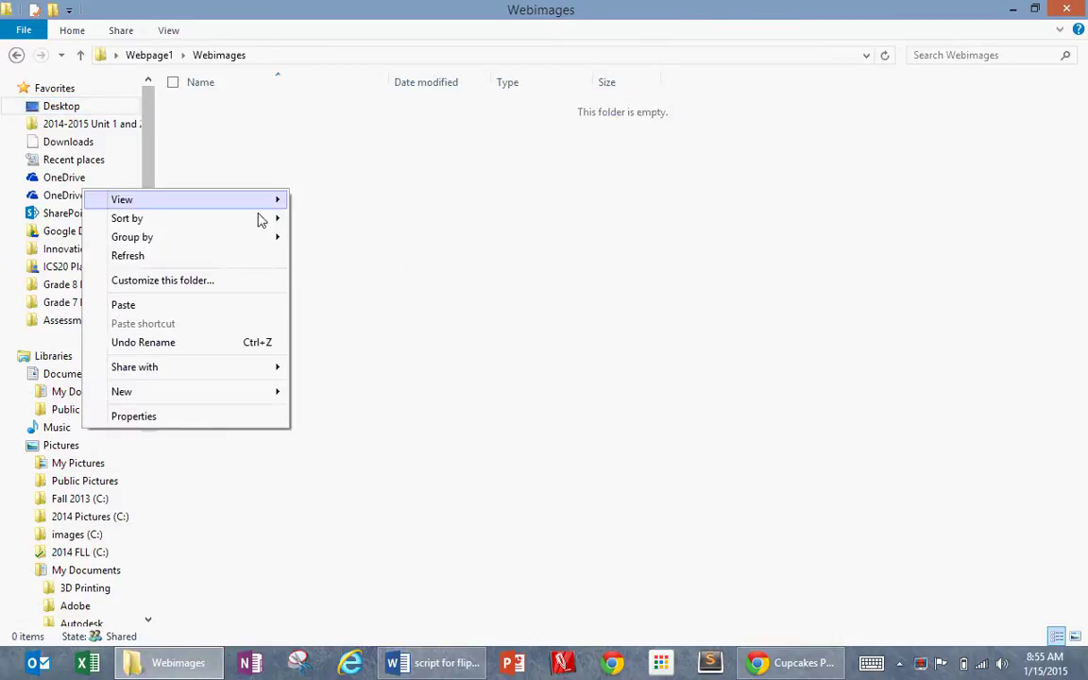
{"action": "left_click", "coordinate": [189, 304]}
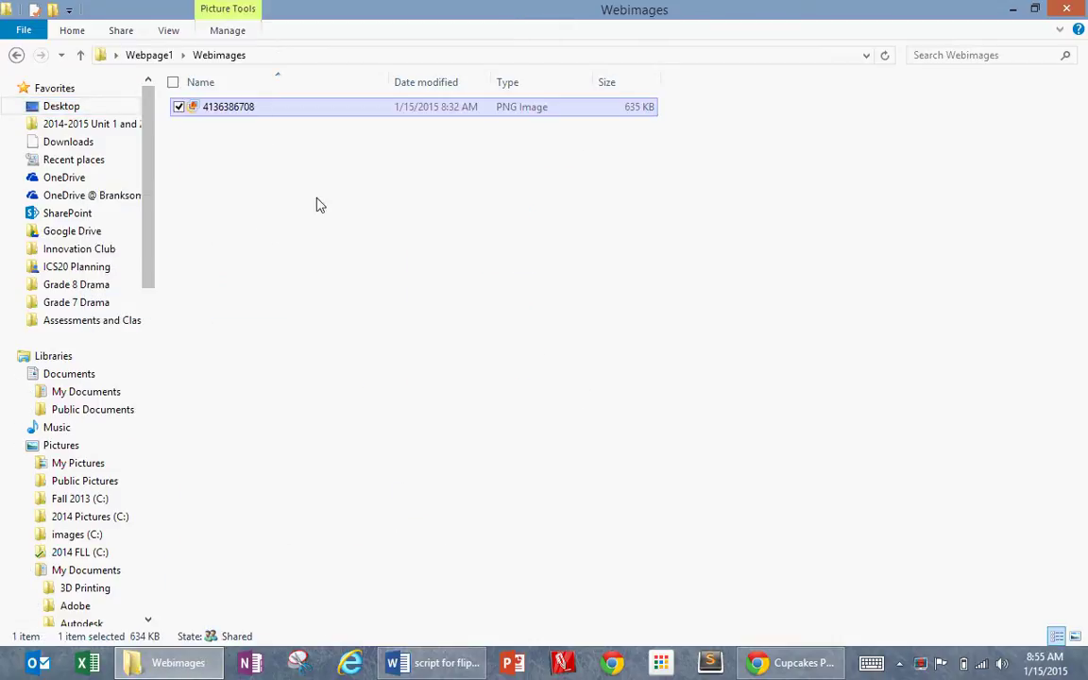
Show Webimages as Medium icons, close Explorer, and dismiss the memory error.
{"action": "left_click", "coordinate": [170, 30]}
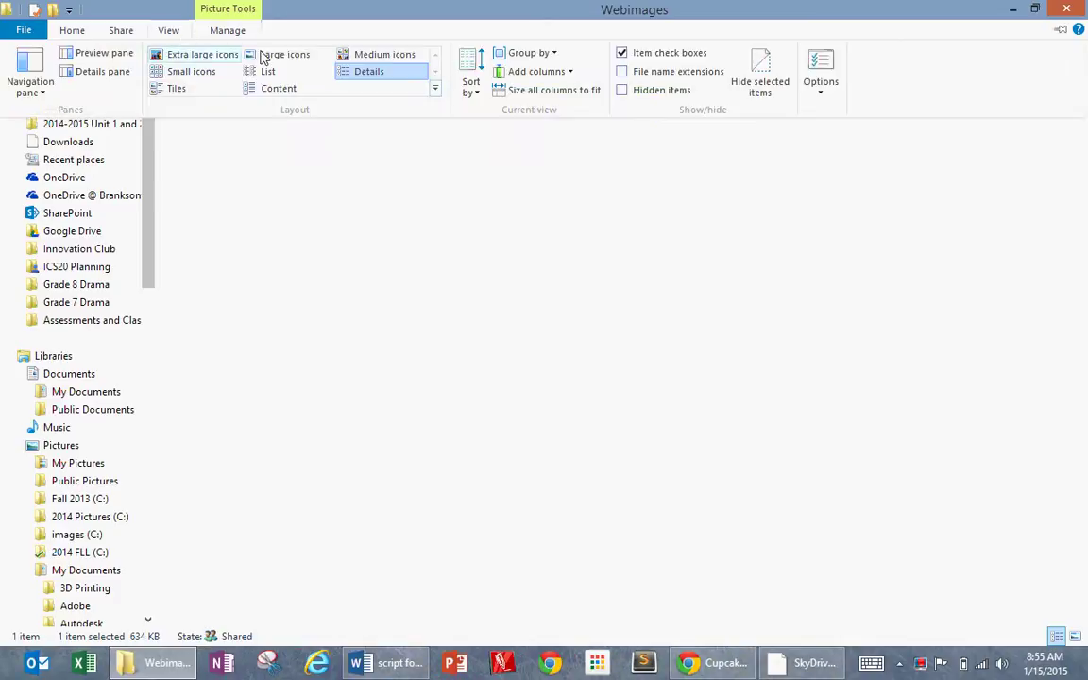
{"action": "left_click", "coordinate": [370, 59]}
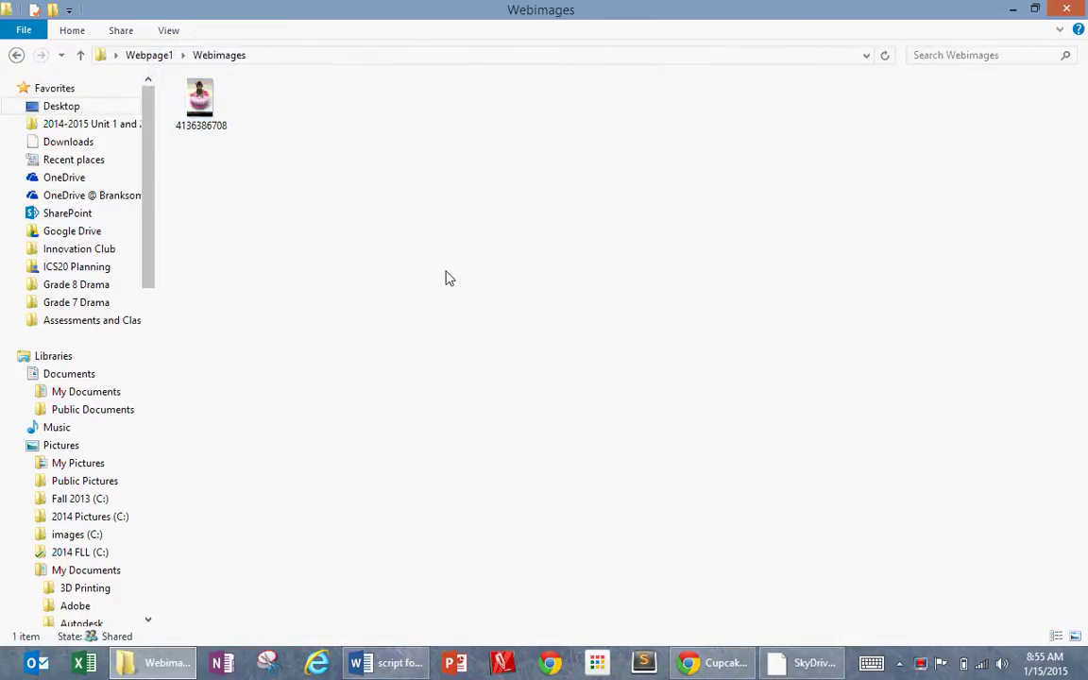
{"action": "left_click", "coordinate": [1067, 9]}
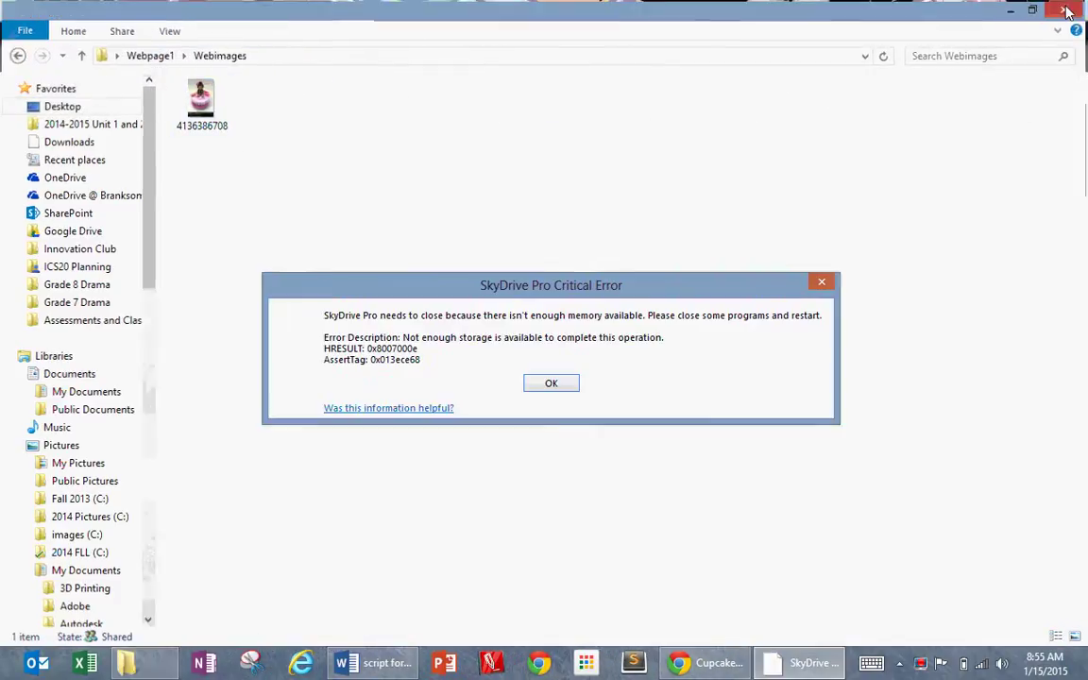
{"action": "left_click", "coordinate": [551, 383]}
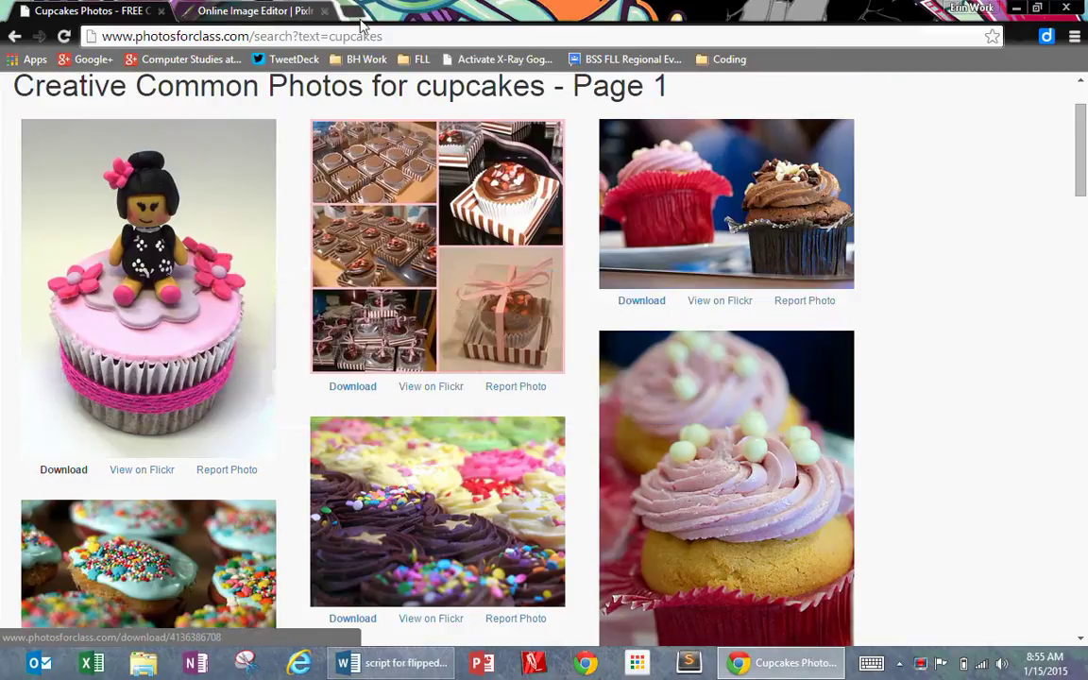
{"action": "left_click", "coordinate": [241, 14]}
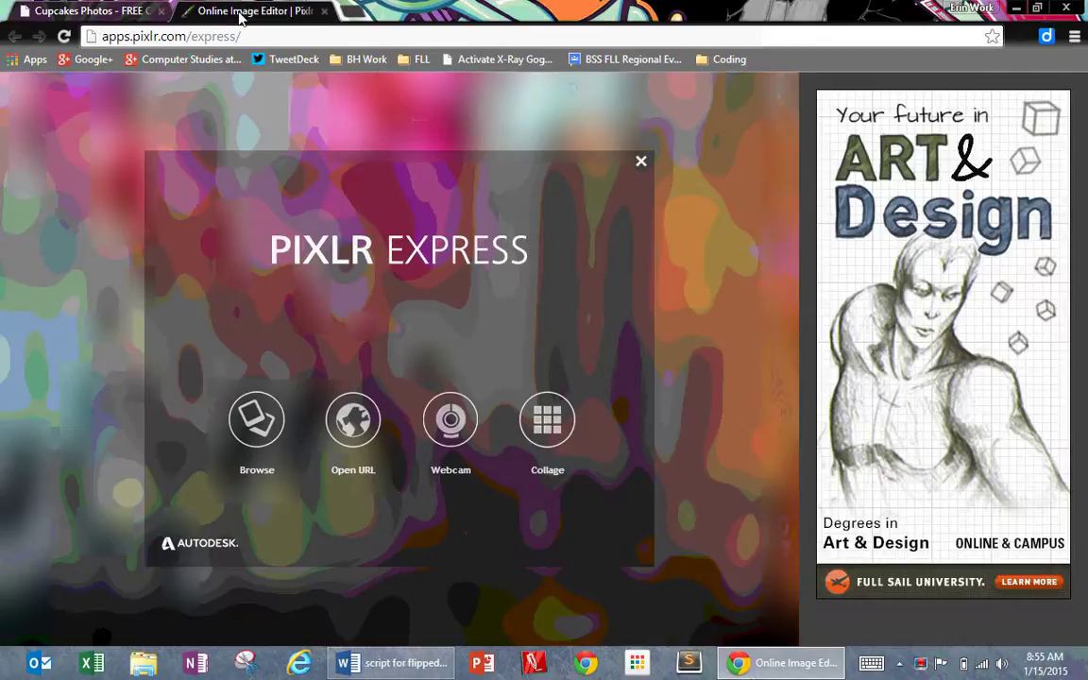
{"action": "left_click", "coordinate": [257, 422]}
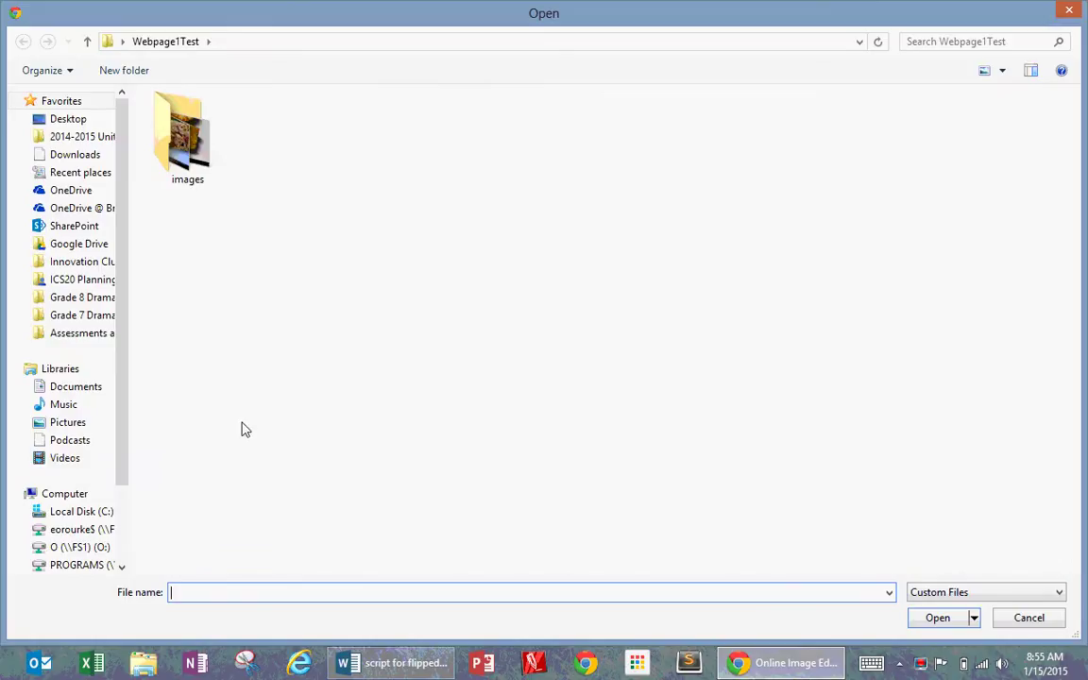
{"action": "left_click", "coordinate": [67, 120]}
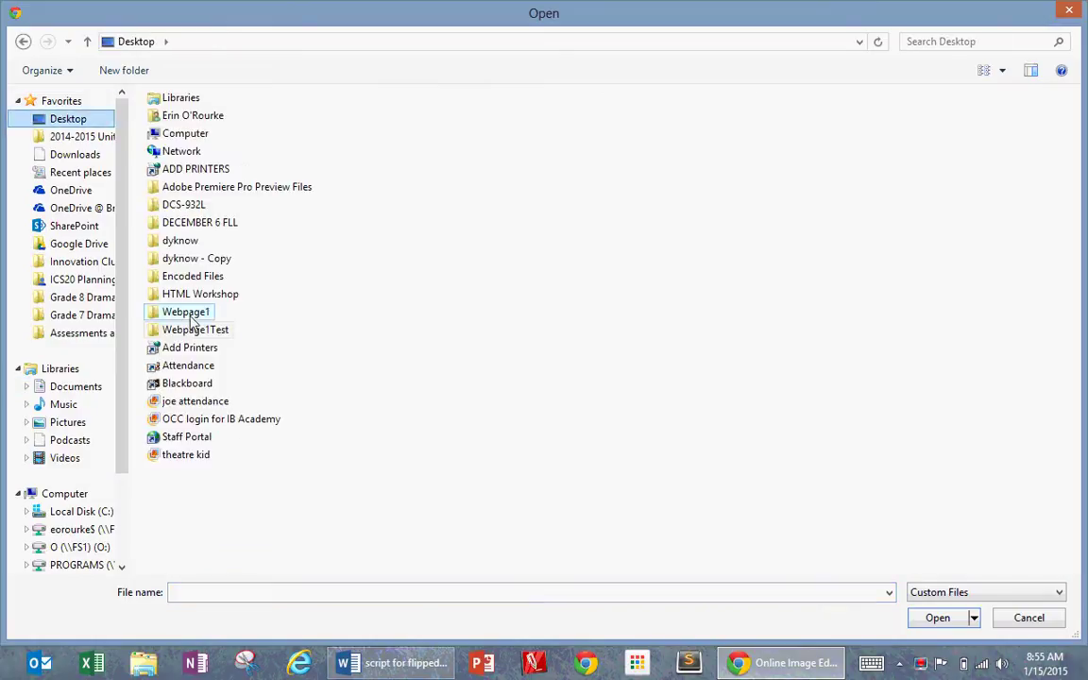
{"action": "double_click", "coordinate": [192, 315]}
{"action": "left_click", "coordinate": [184, 124]}
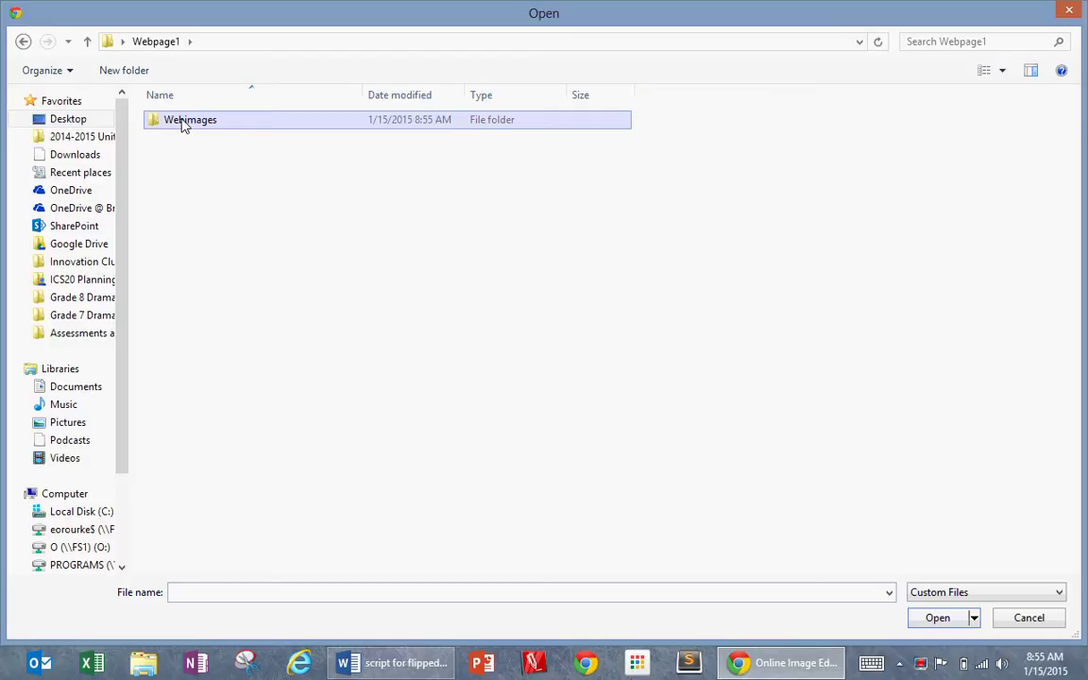
{"action": "double_click", "coordinate": [184, 123]}
{"action": "left_click", "coordinate": [170, 118]}
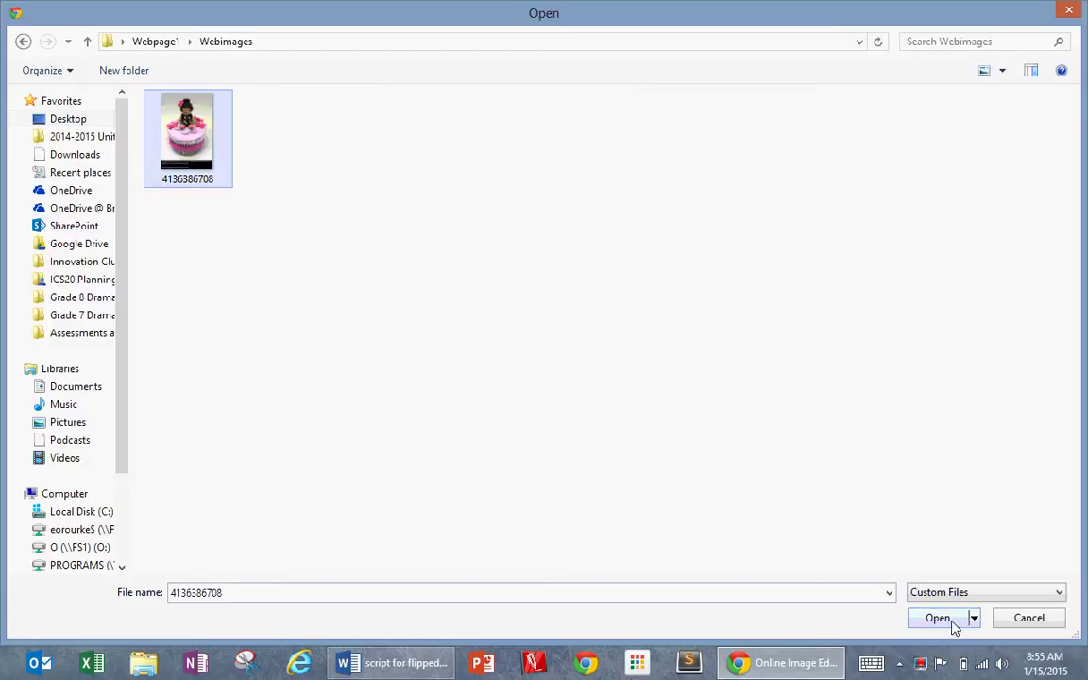
{"action": "left_click", "coordinate": [940, 619]}
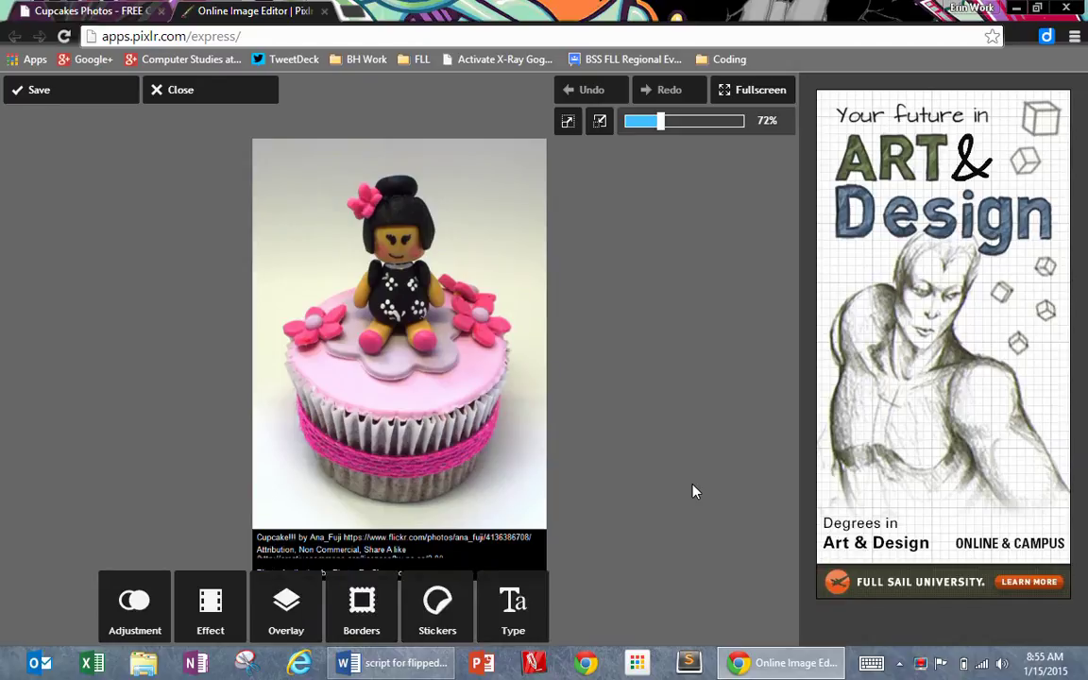
Bring up the adjustment tools and the Resize tool, showing 480 × 722 pixels.
{"action": "left_click", "coordinate": [138, 624]}
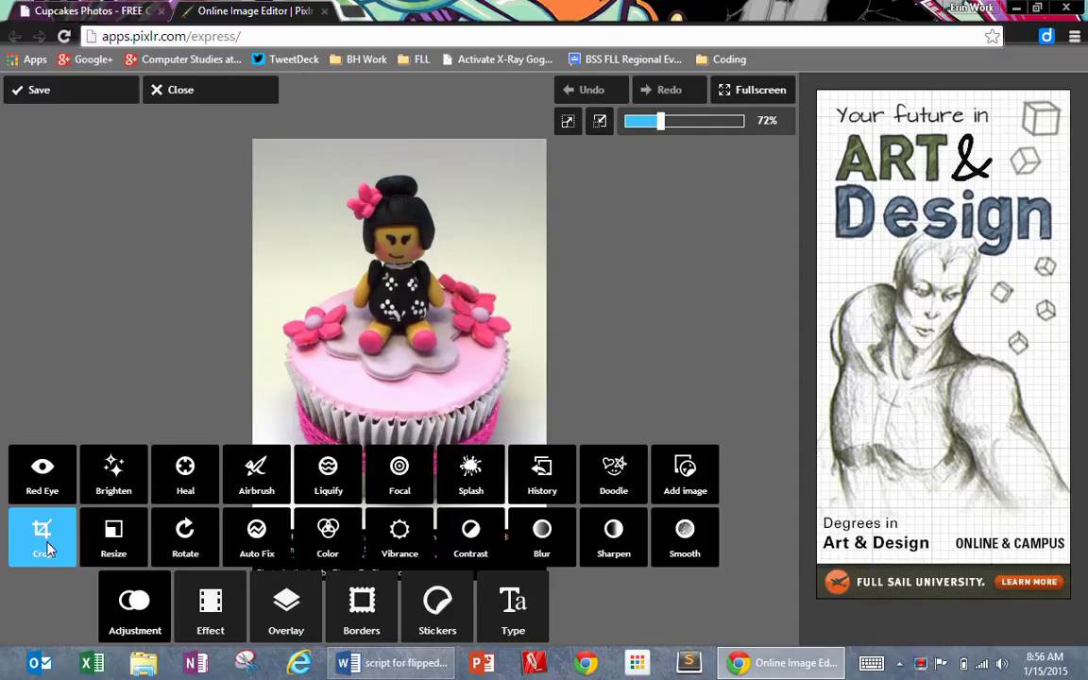
{"action": "left_click", "coordinate": [125, 548]}
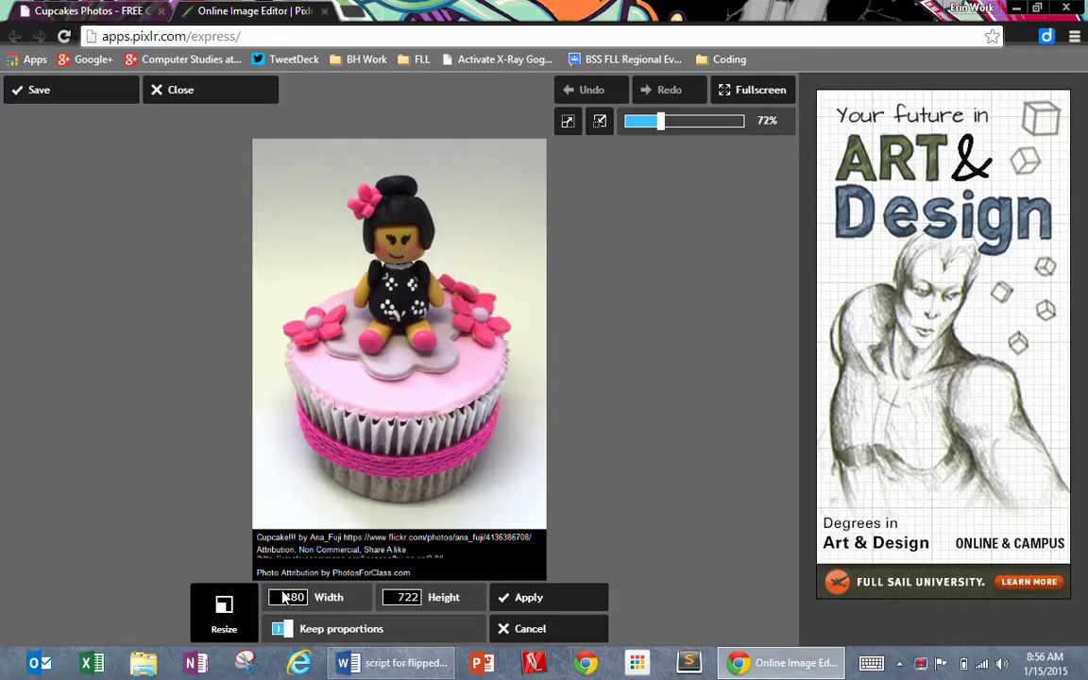
Change the width from 480 to 300 px with proportions kept (451 px high).
{"action": "left_click_drag", "start_coordinate": [283, 604], "coordinate": [321, 601]}
{"action": "type", "text": "300"}
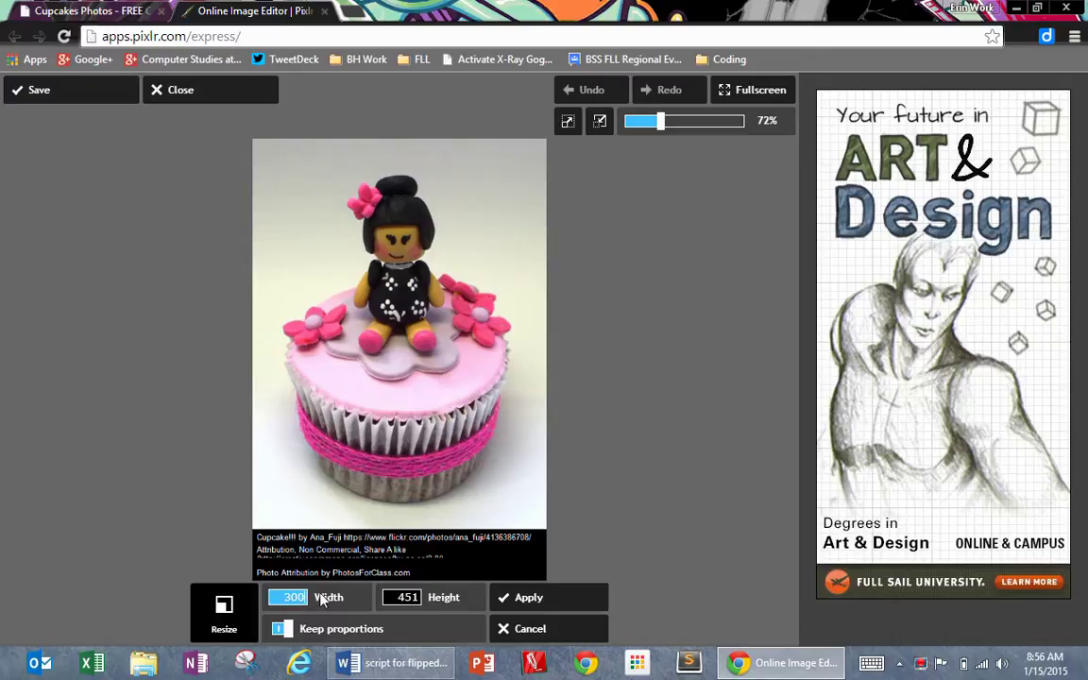
{"action": "left_click", "coordinate": [506, 609]}
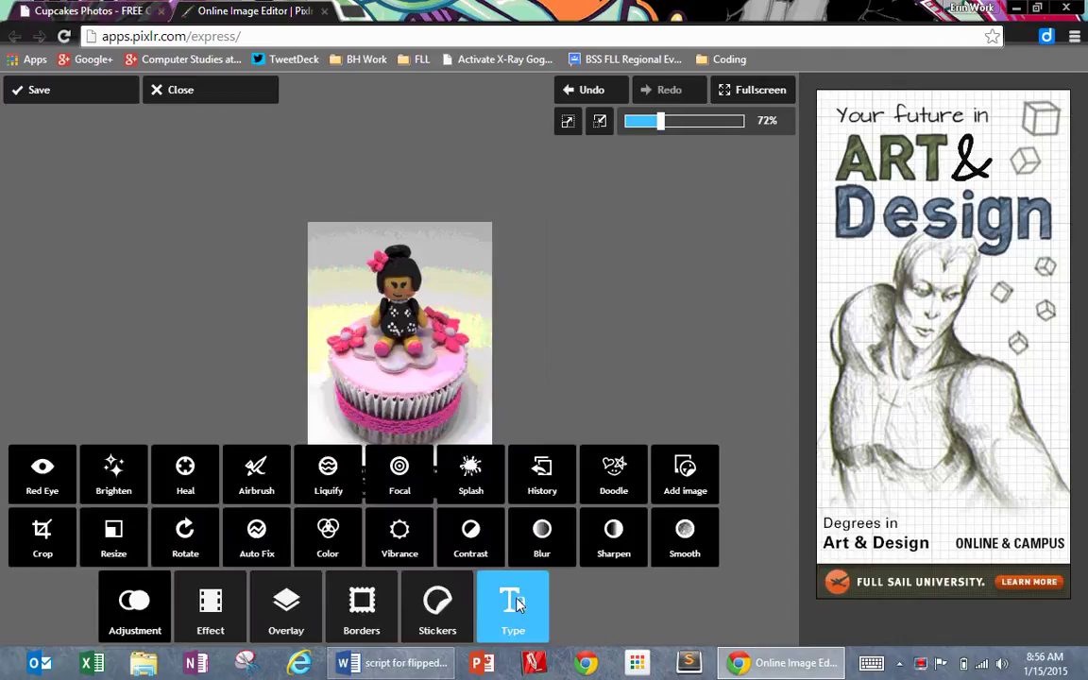
{"action": "left_click", "coordinate": [127, 635]}
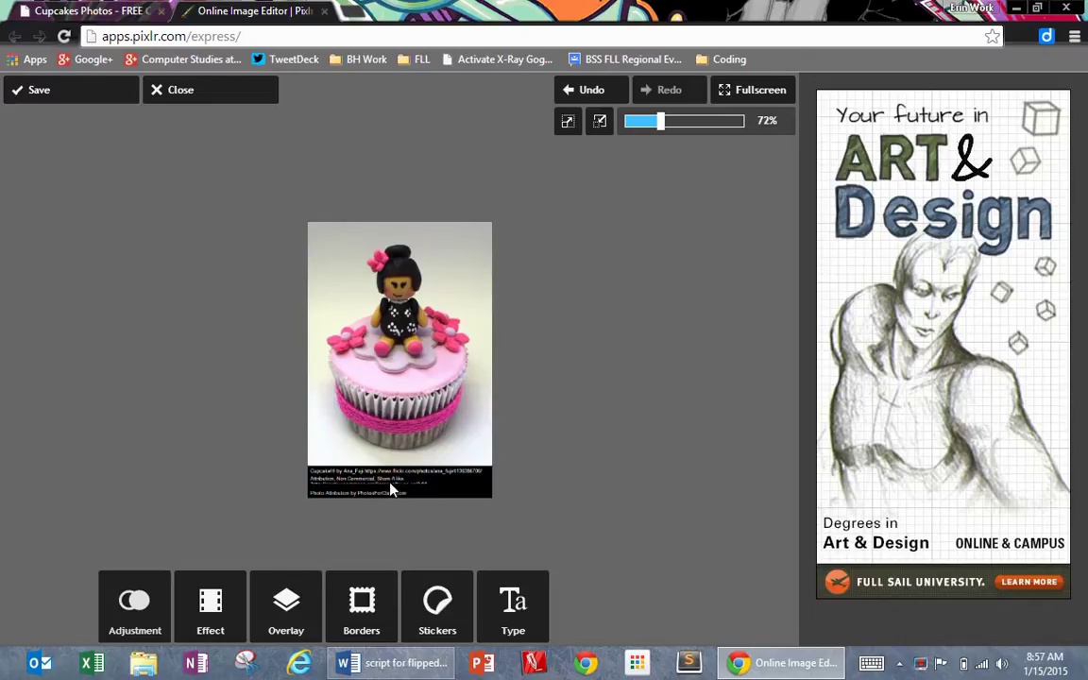
Crop the bottom edge above the attribution text, leaving a 300 × 399 pixel image.
{"action": "left_click", "coordinate": [135, 623]}
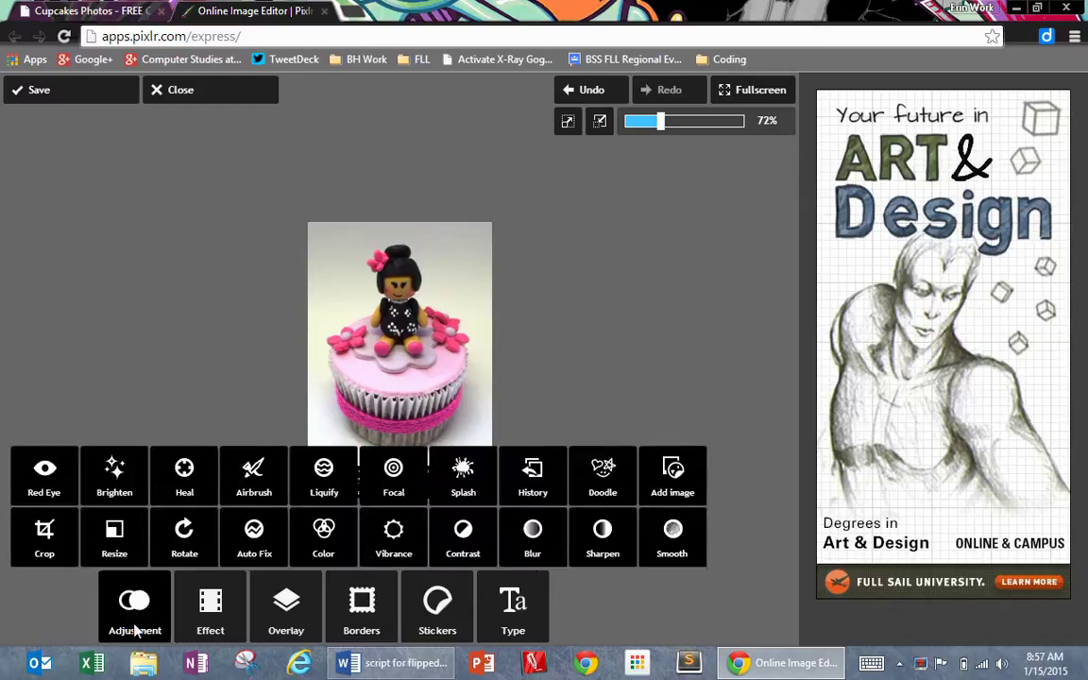
{"action": "left_click", "coordinate": [52, 550]}
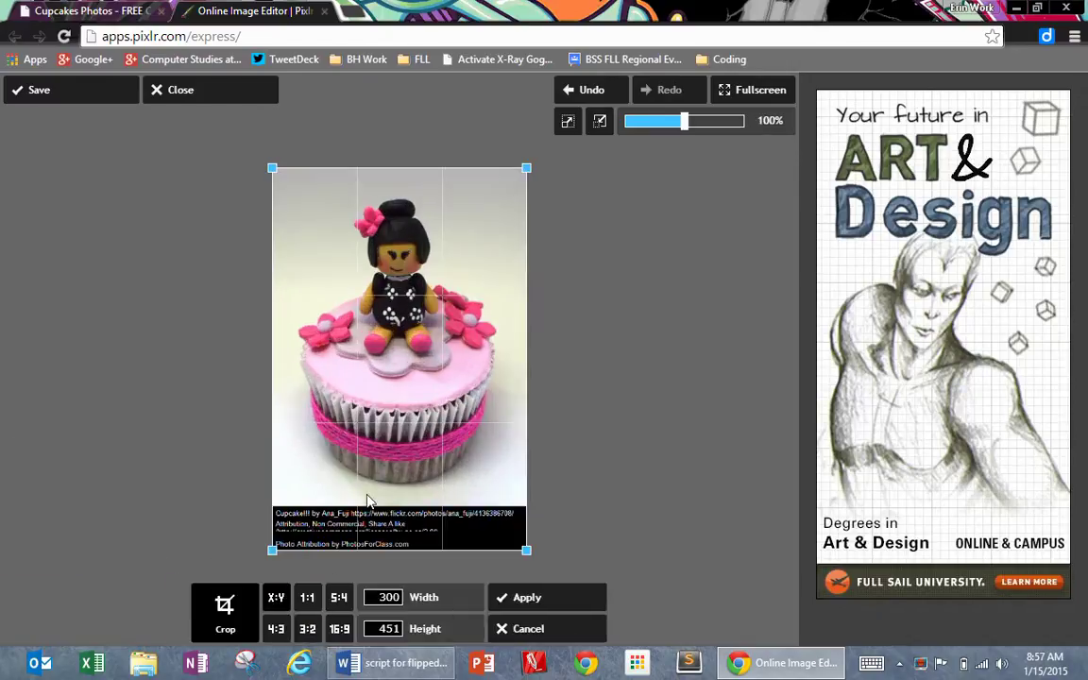
{"action": "left_click_drag", "start_coordinate": [272, 554], "coordinate": [271, 510]}
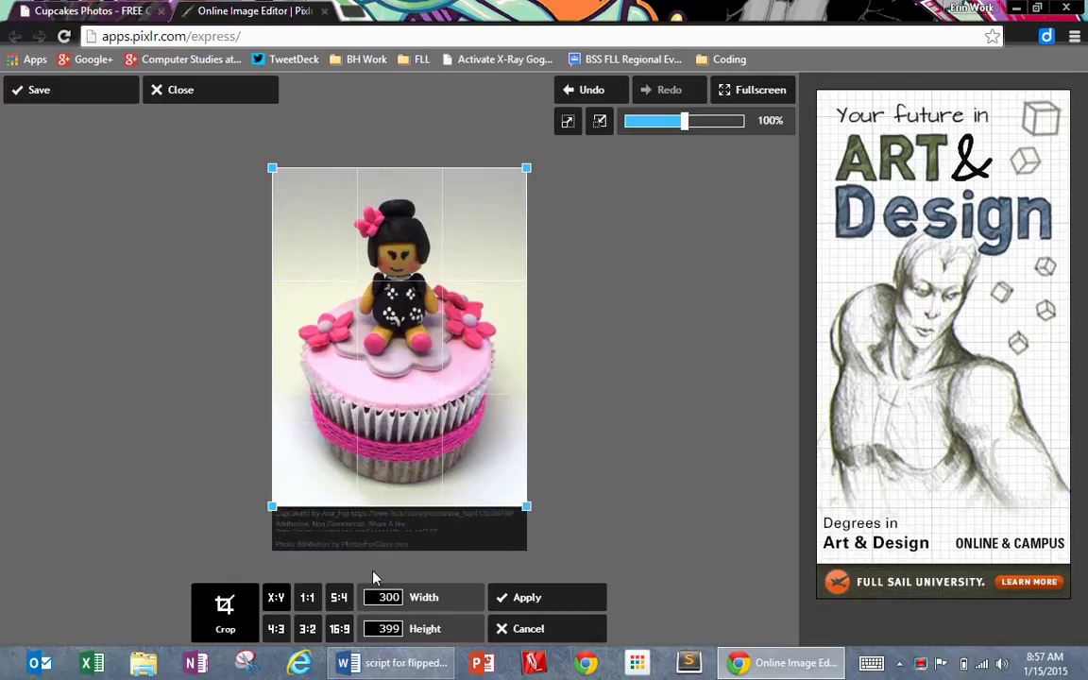
{"action": "left_click", "coordinate": [524, 600]}
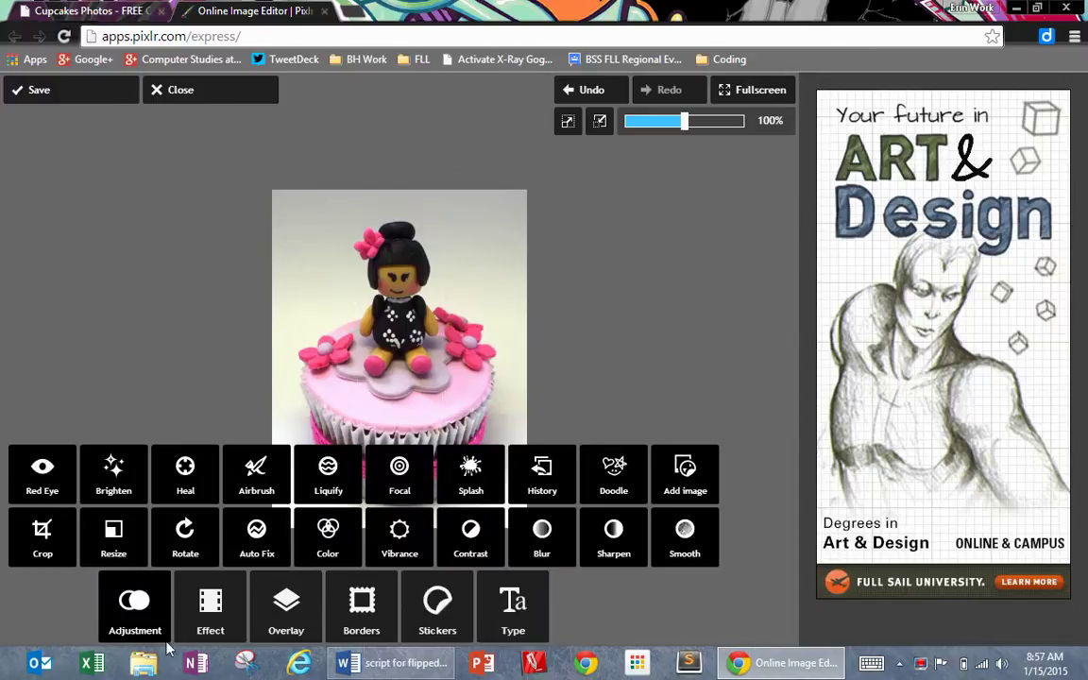
{"action": "left_click", "coordinate": [147, 614]}
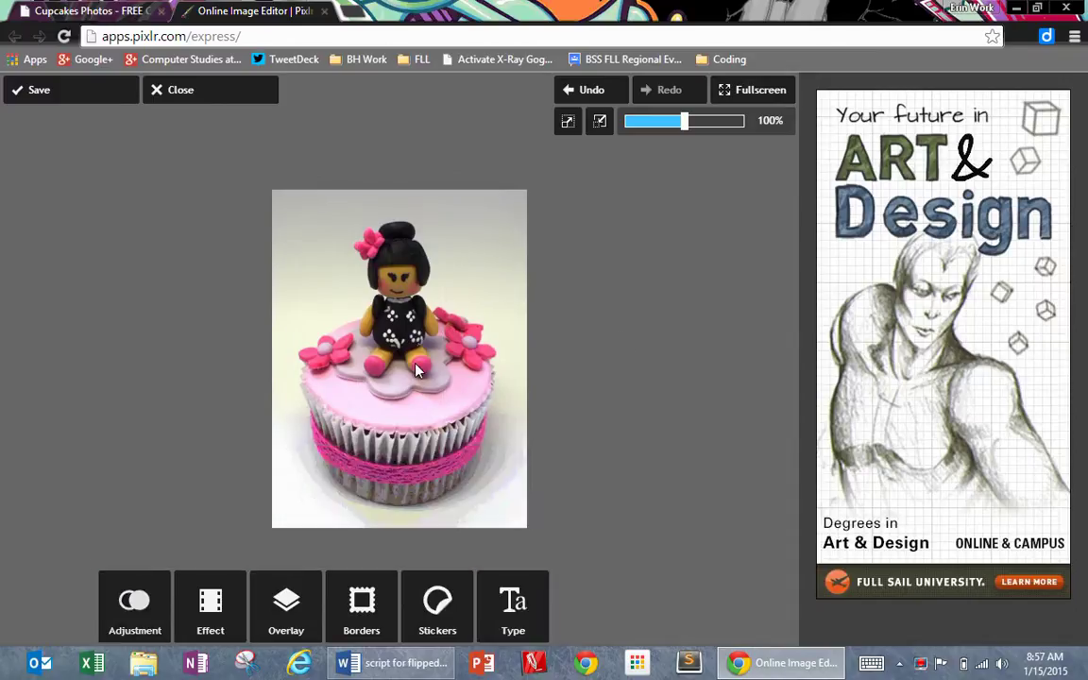
Name the image cupcake_girl in the save window and continue to Save As.
{"action": "left_click", "coordinate": [62, 93]}
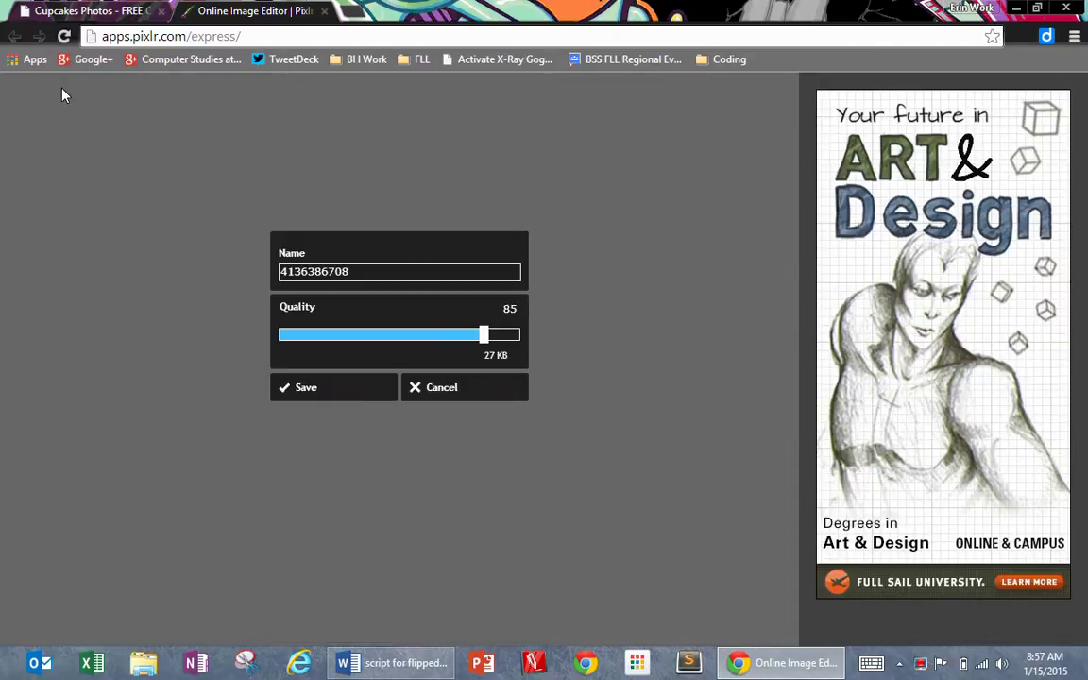
{"action": "double_click", "coordinate": [368, 276]}
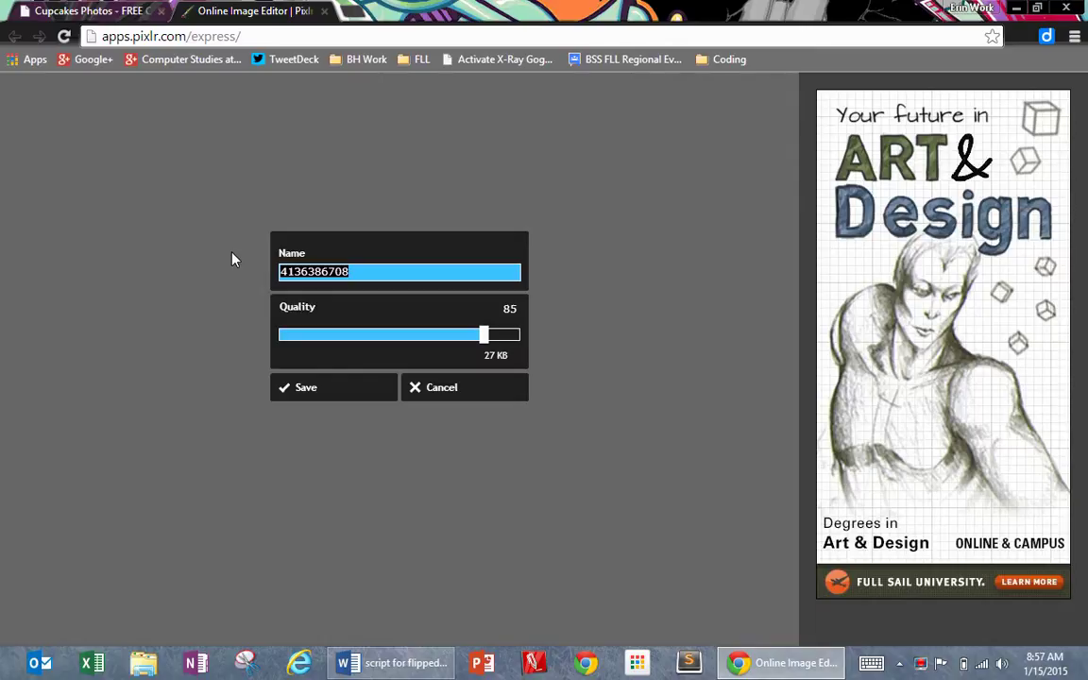
{"action": "type", "text": "cupcake_girl"}
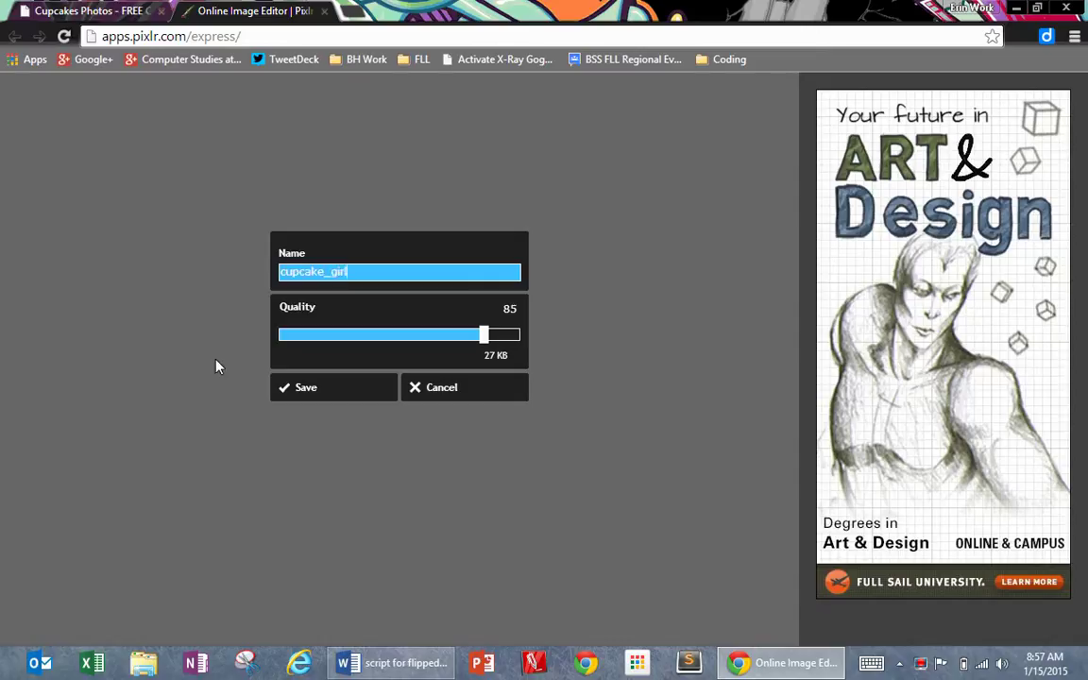
{"action": "left_click", "coordinate": [284, 388]}
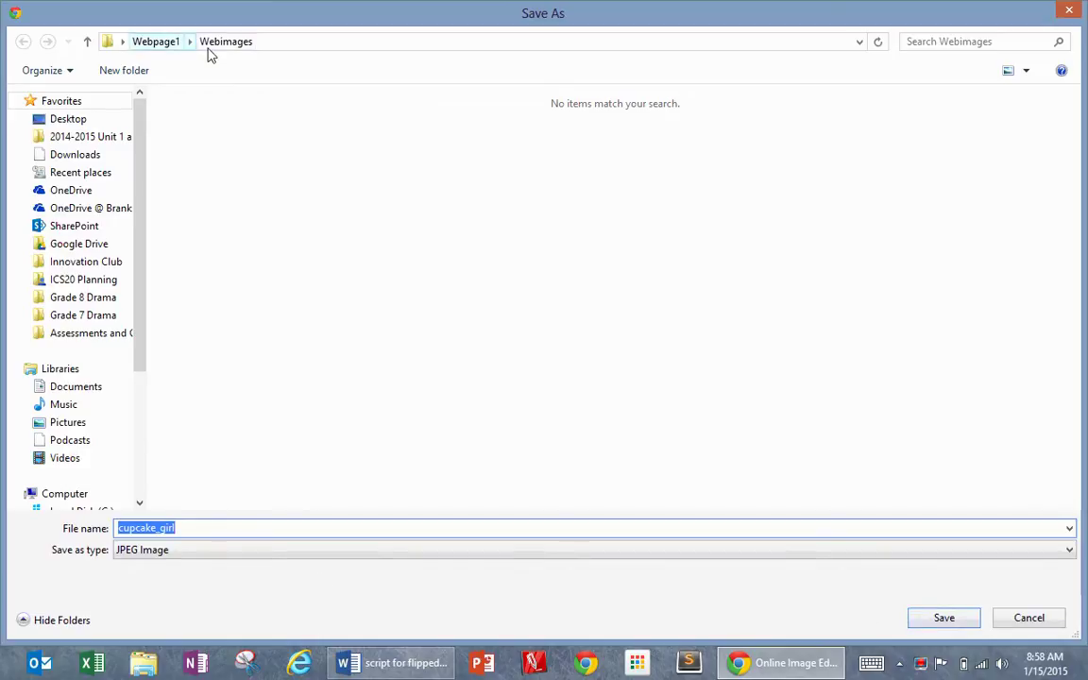
Save cupcake_girl as a JPEG in the Webpage1\Webimages folder.
{"action": "left_click", "coordinate": [940, 621]}
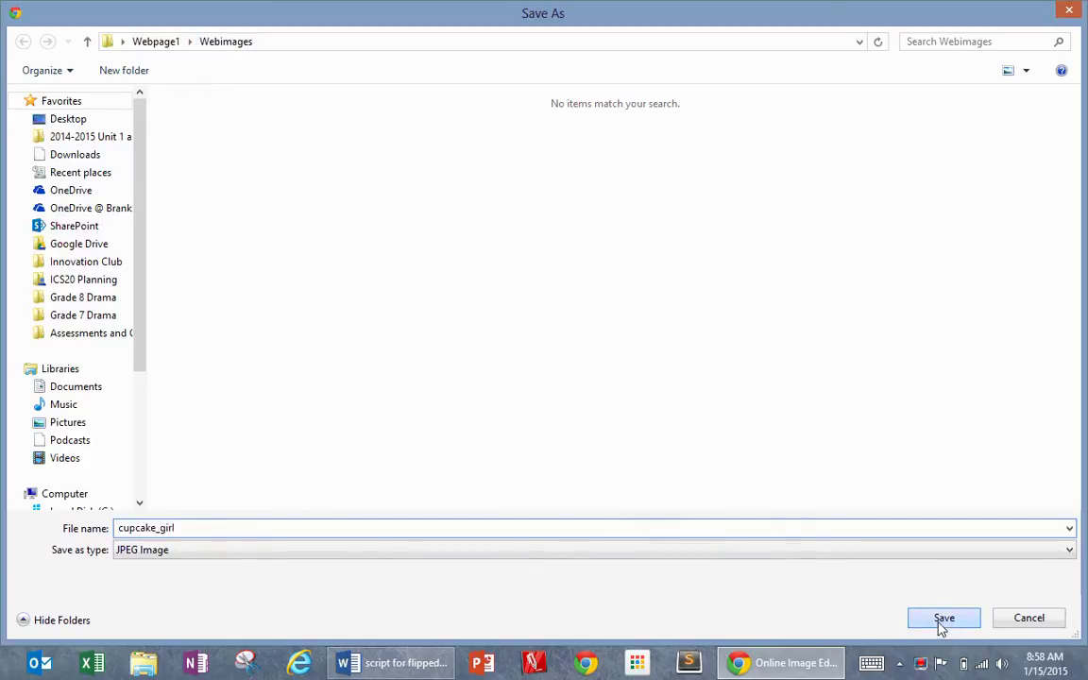